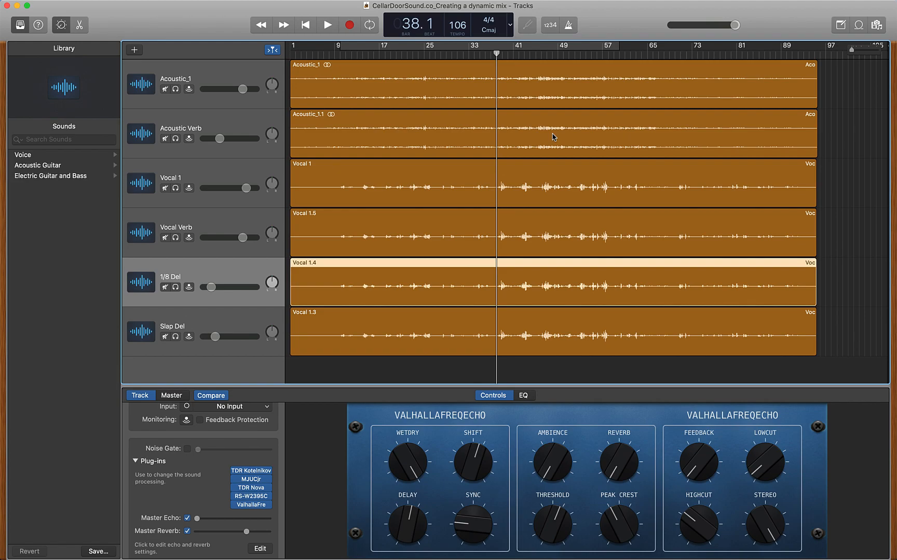
Switch to the browser and view the Vocal Presets Download page down to its download link
key("super+Tab")
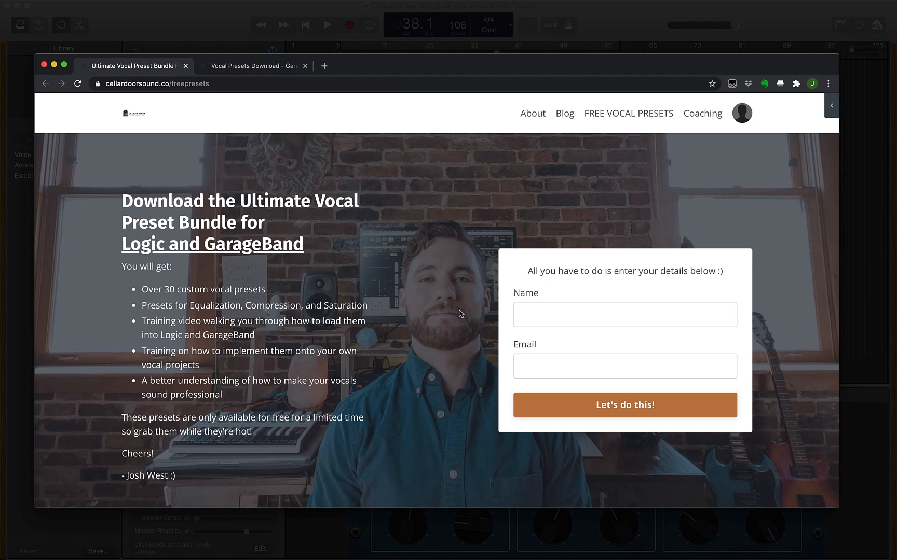
left_click(254, 66)
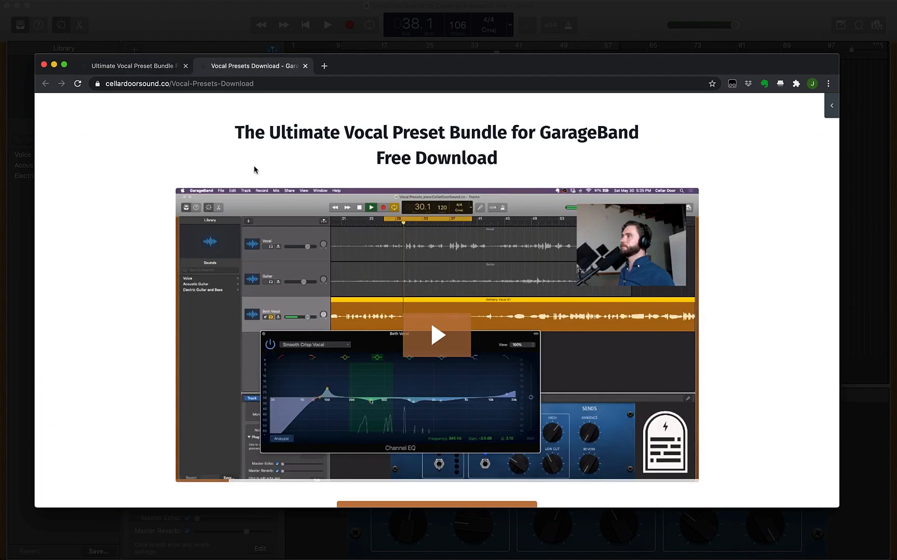
scroll(537, 258, "down", 2)
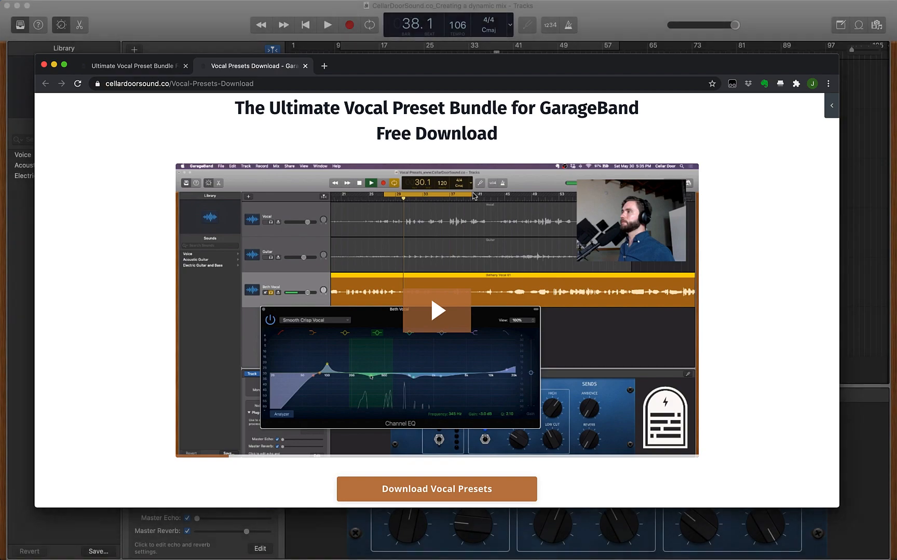
Switch back to GarageBand and play a stretch of the full mix from bar 38
key("super+Tab")
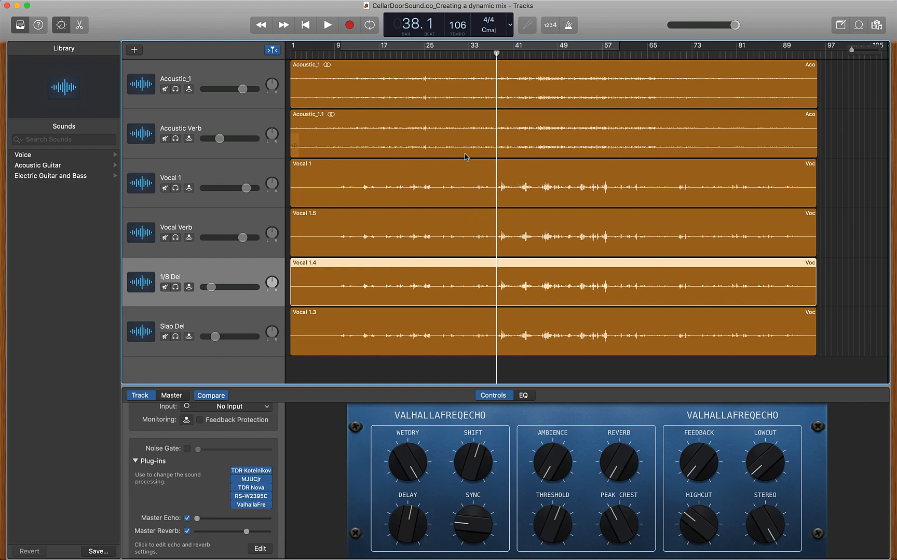
key("space")
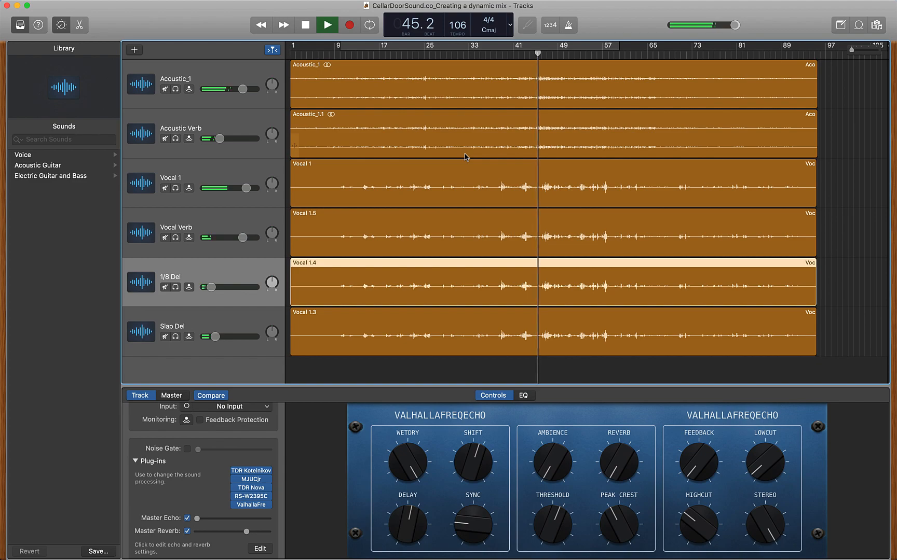
key("space")
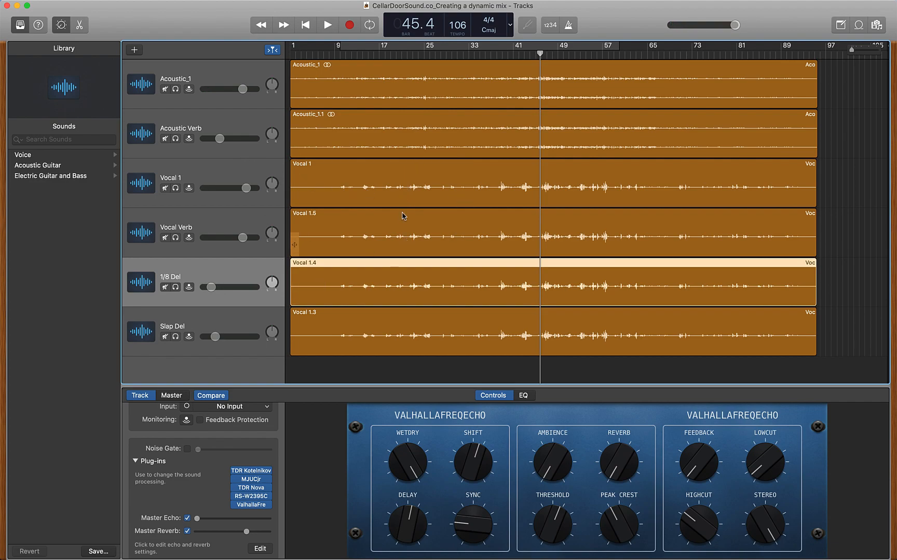
Review the plug-in chains of the Vocal 1, Vocal Verb, 1/8 Del and Slap Del tracks one after another
left_click(242, 169)
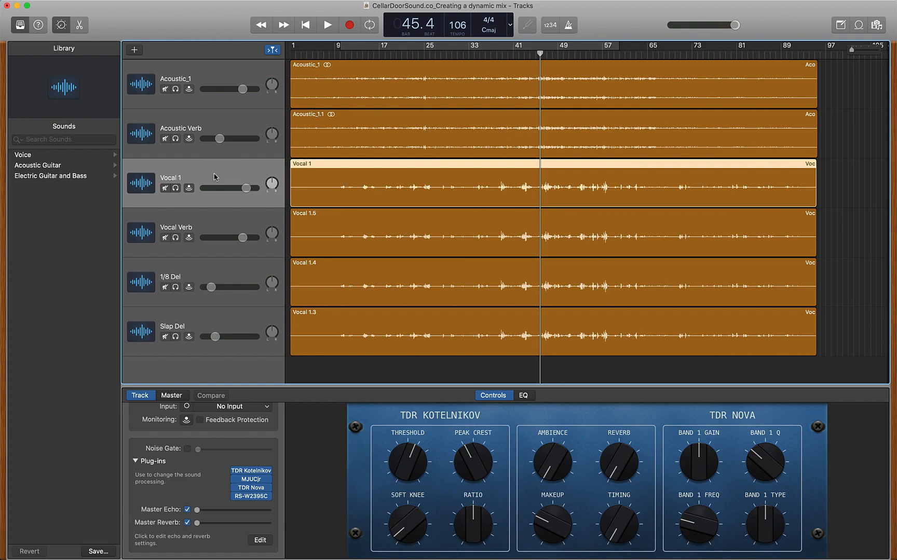
scroll(209, 475, "down", 1)
scroll(209, 475, "up", 1)
left_click(220, 170)
left_click(196, 172)
left_click(197, 227)
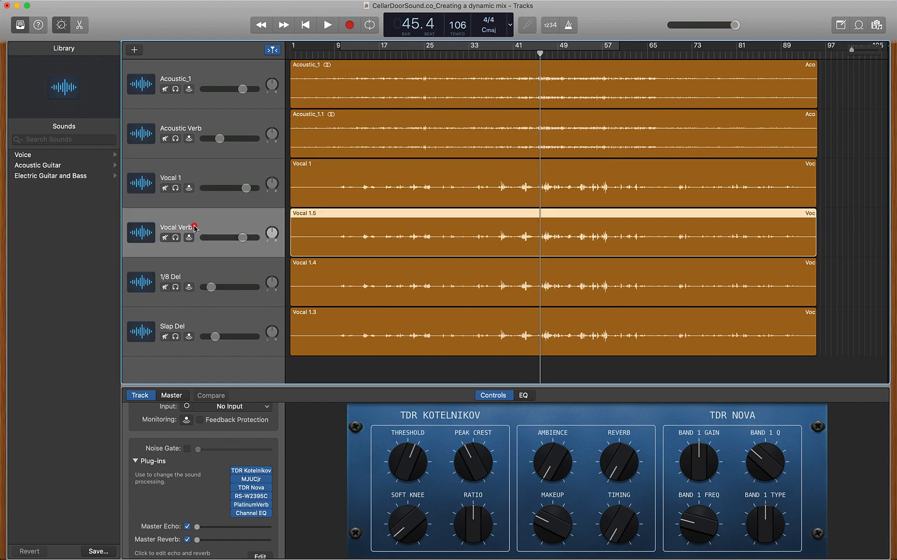
left_click(212, 268)
left_click(227, 312)
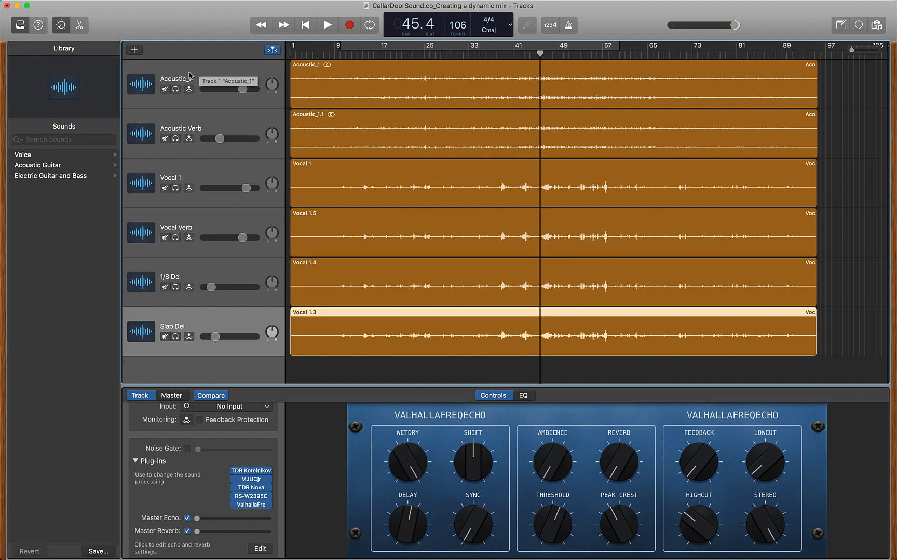
Audition the Vocal Verb track soloed from bar 34 with its PlatinumVerb settings open, and end the solo
left_click(175, 238)
left_click(491, 58)
left_click(474, 57)
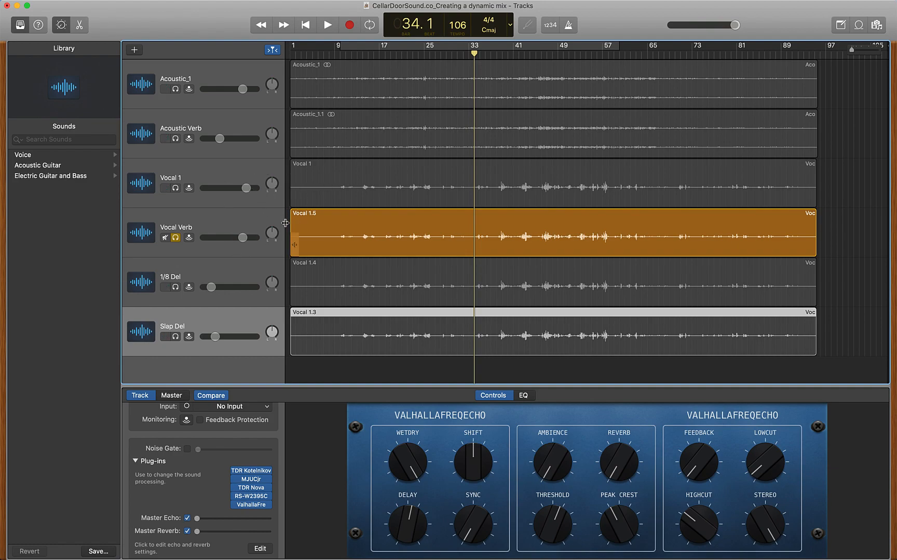
left_click(219, 227)
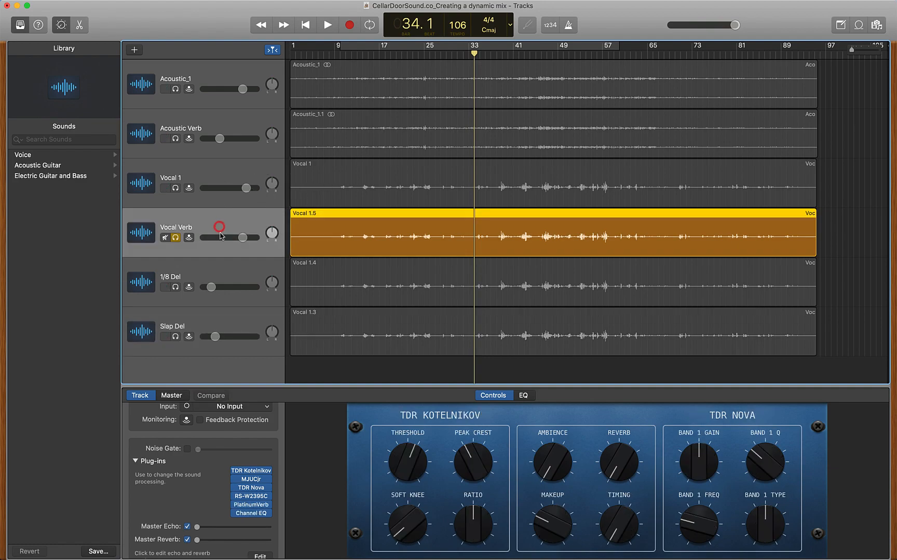
left_click(252, 504)
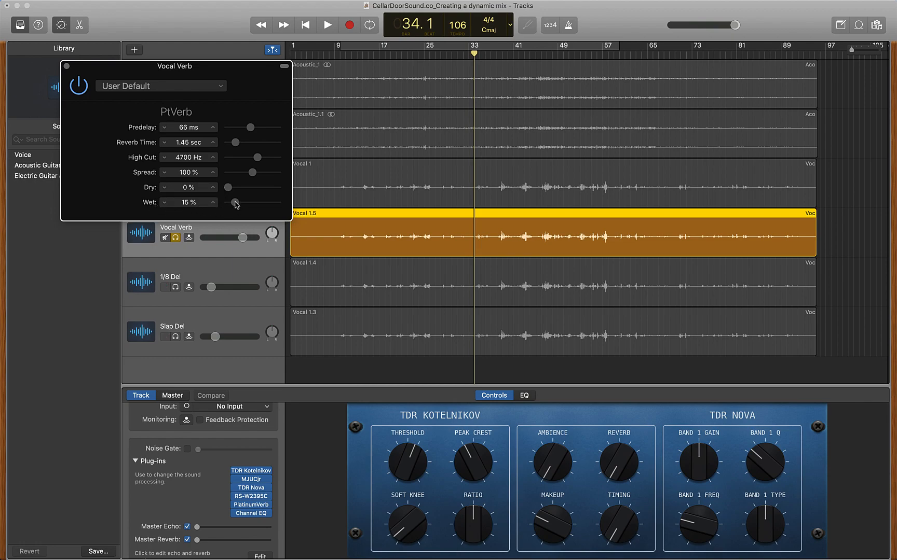
key("space")
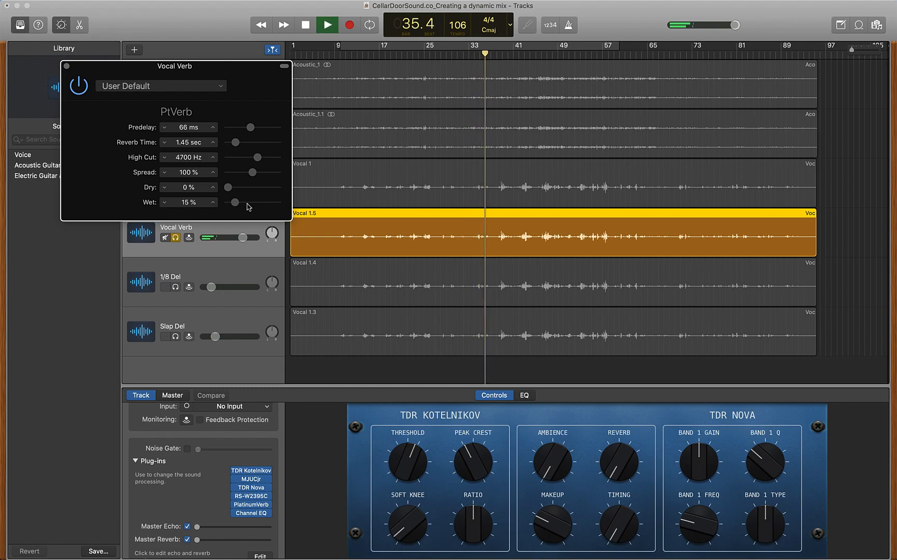
key("space")
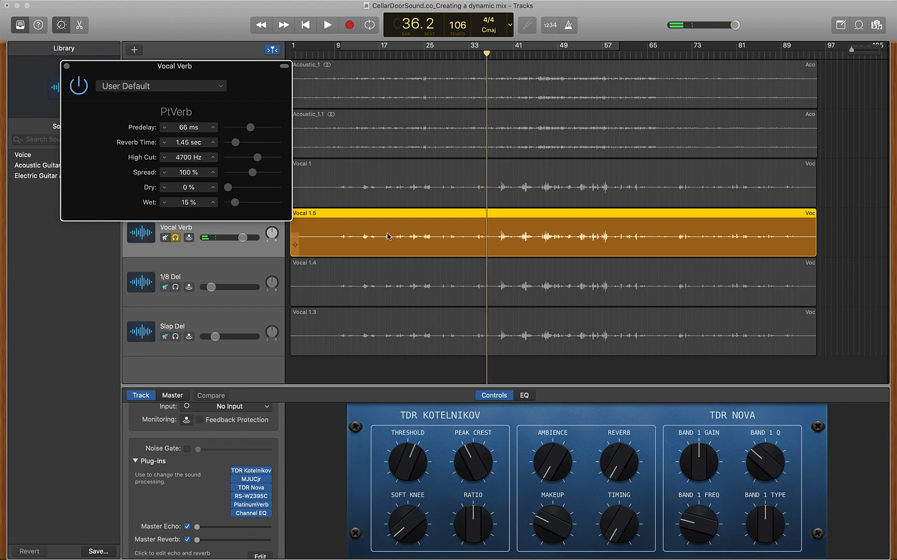
left_click(66, 67)
left_click(175, 237)
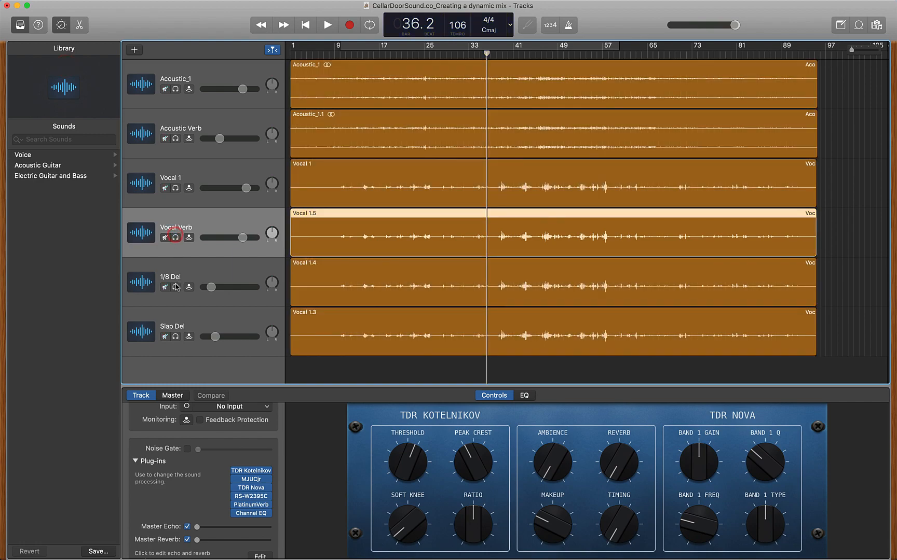
Audition the 1/8 Del track soloed with its ValhallaFreqEcho settings open, and end the solo
left_click(176, 287)
left_click(202, 265)
left_click(251, 504)
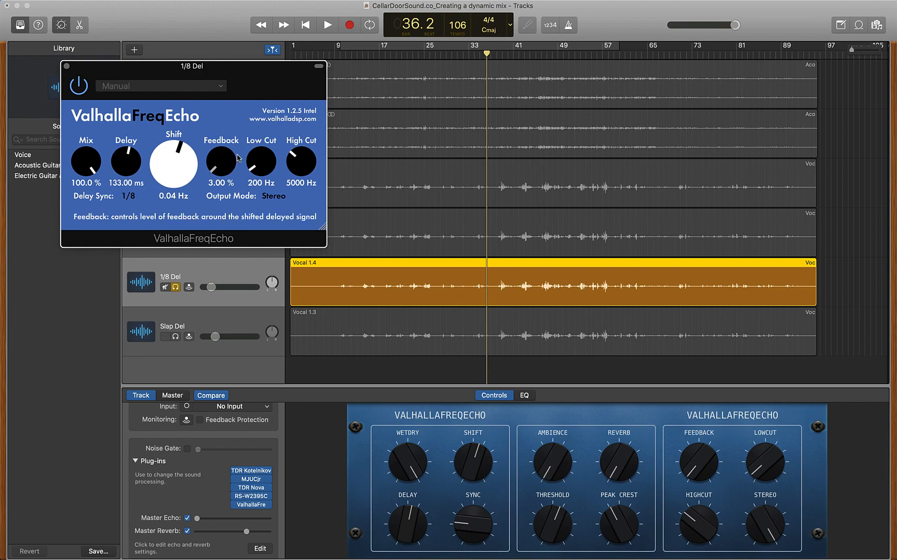
key("space")
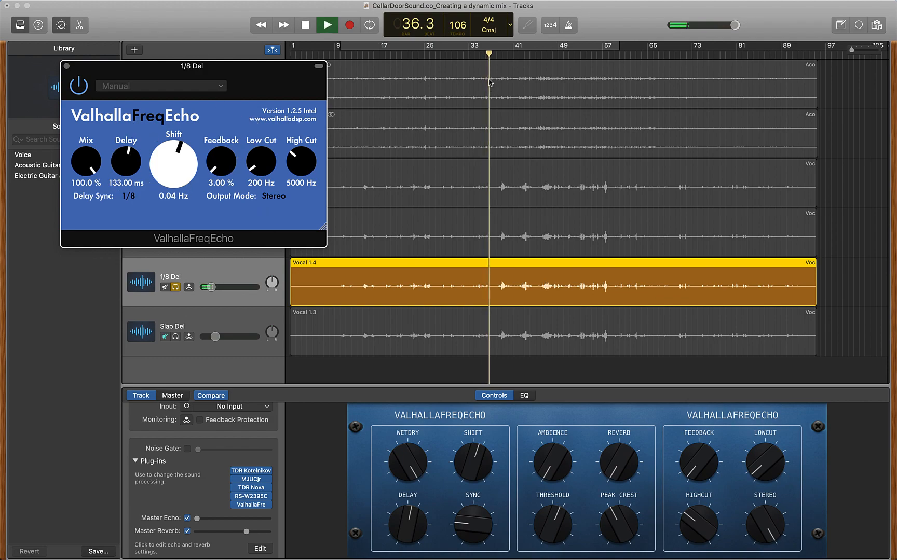
left_click(495, 56)
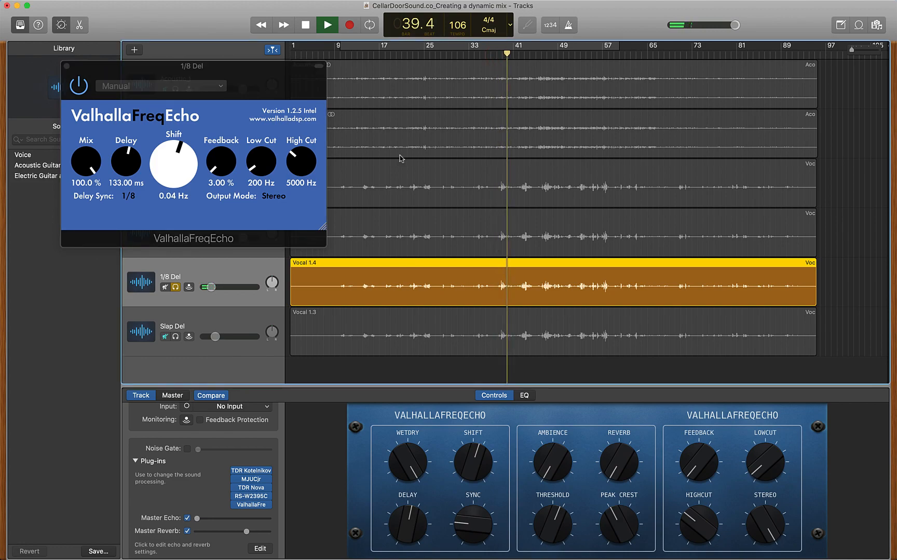
key("space")
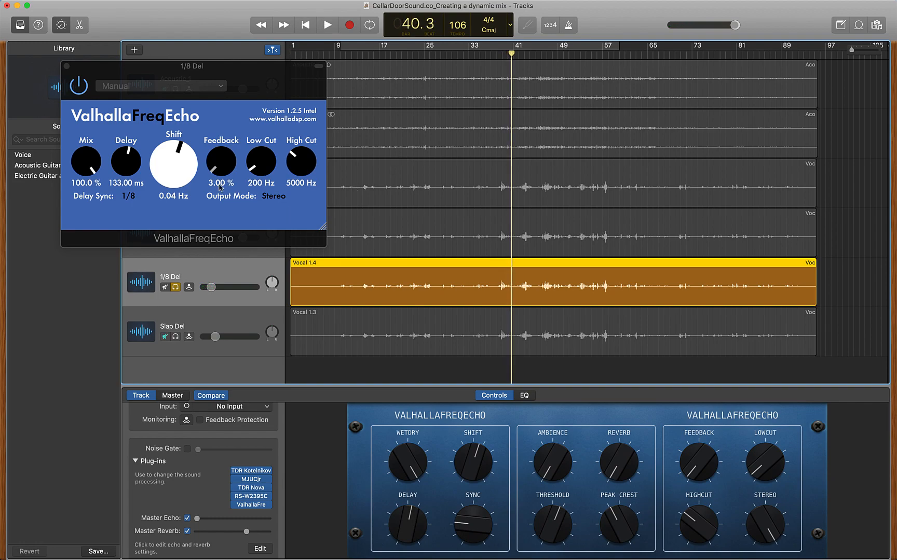
left_click(67, 66)
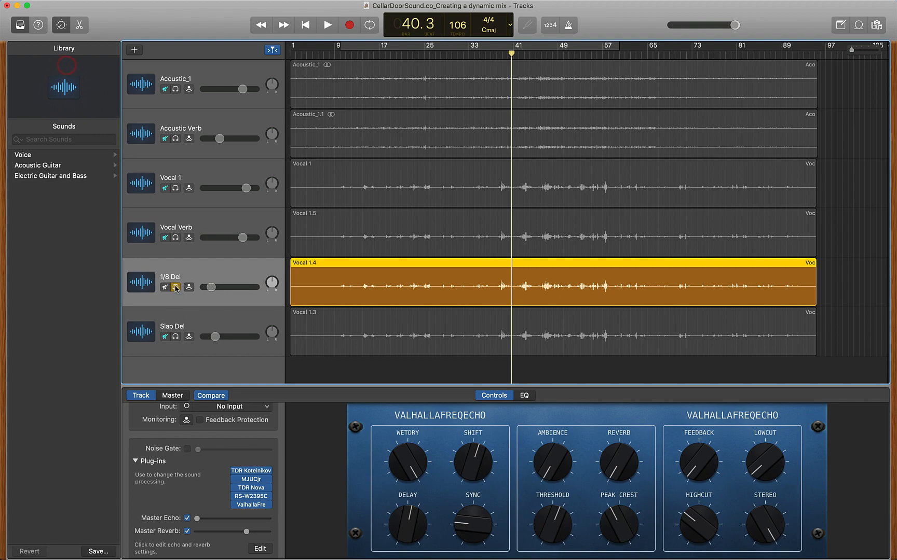
left_click(175, 288)
Audition the Slap Del track soloed from bar 39 with the 1/8 Del track's ValhallaFreqEcho window open, and end the solo
left_click(176, 337)
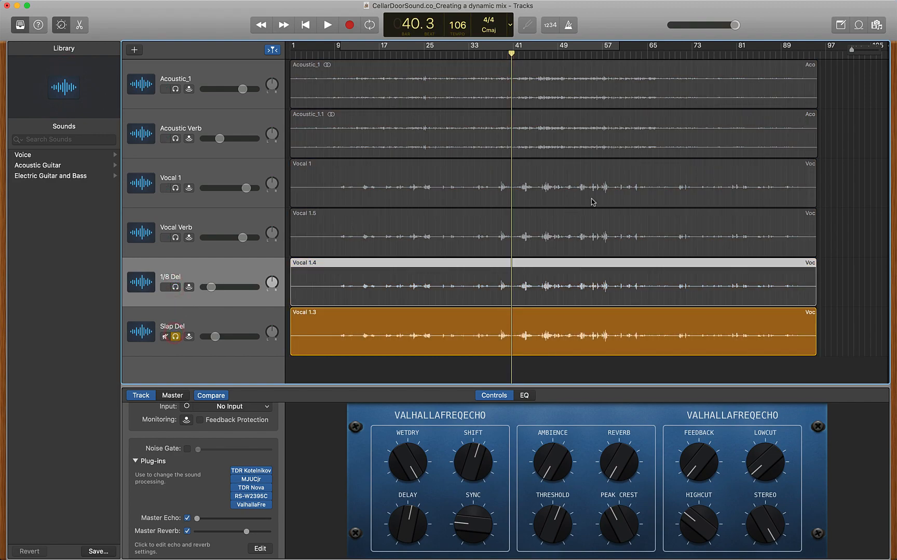
left_click_drag(511, 54, 501, 54)
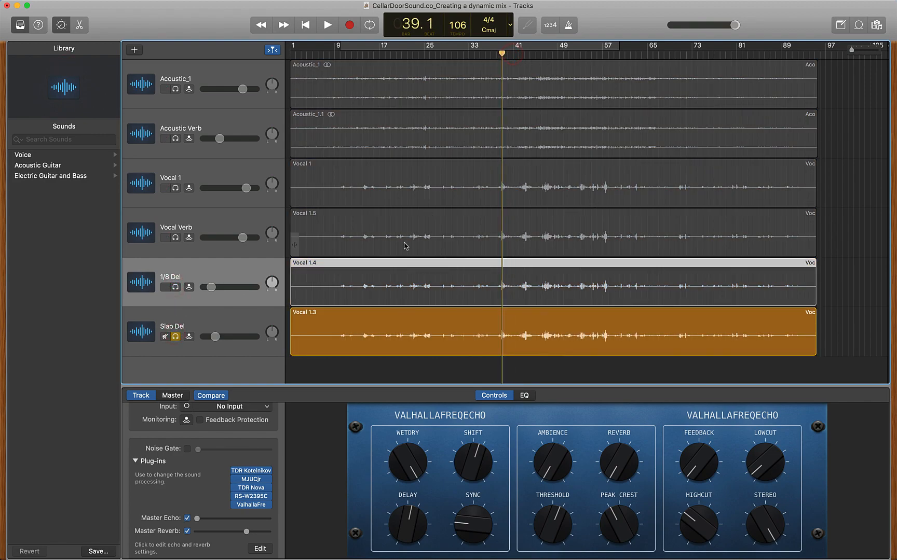
left_click(251, 505)
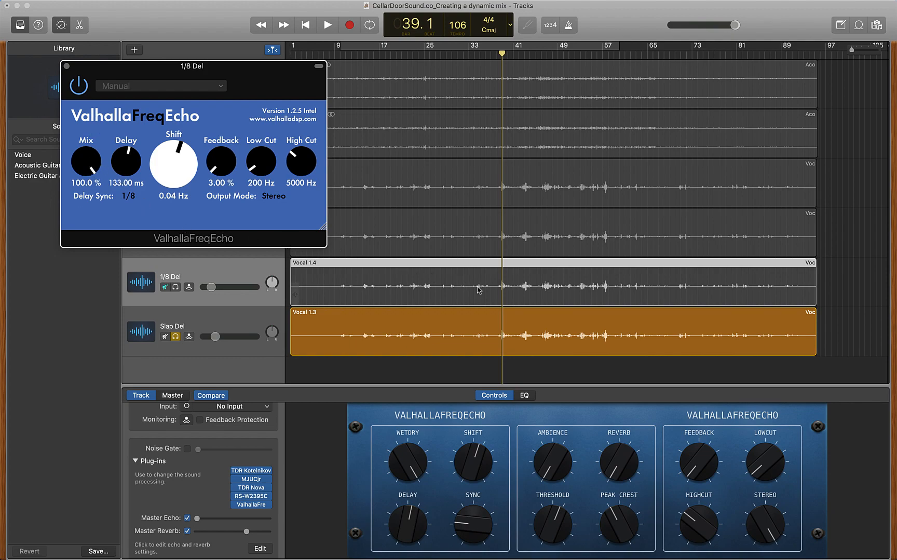
key("space")
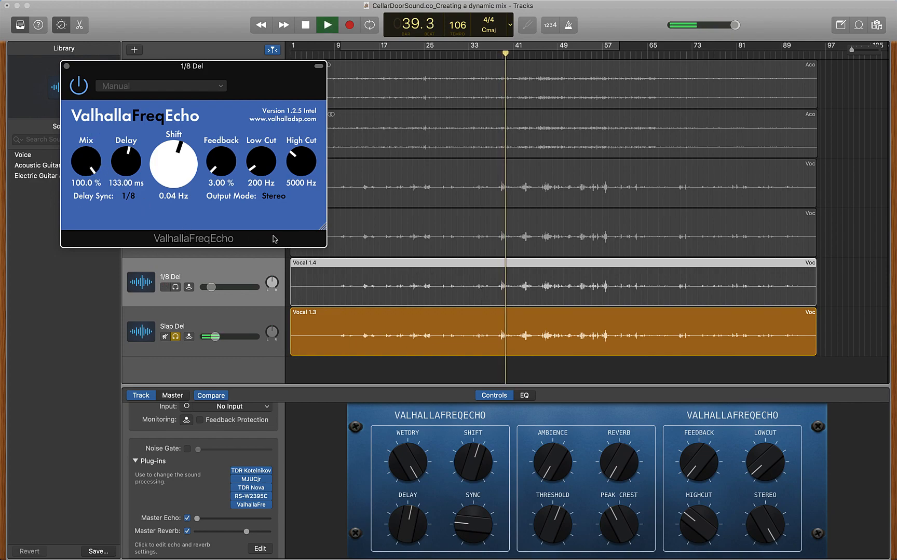
left_click_drag(148, 66, 135, 120)
mouse_move(69, 224)
left_mouse_down()
mouse_move(71, 301)
mouse_move(63, 208)
left_mouse_up()
key("space")
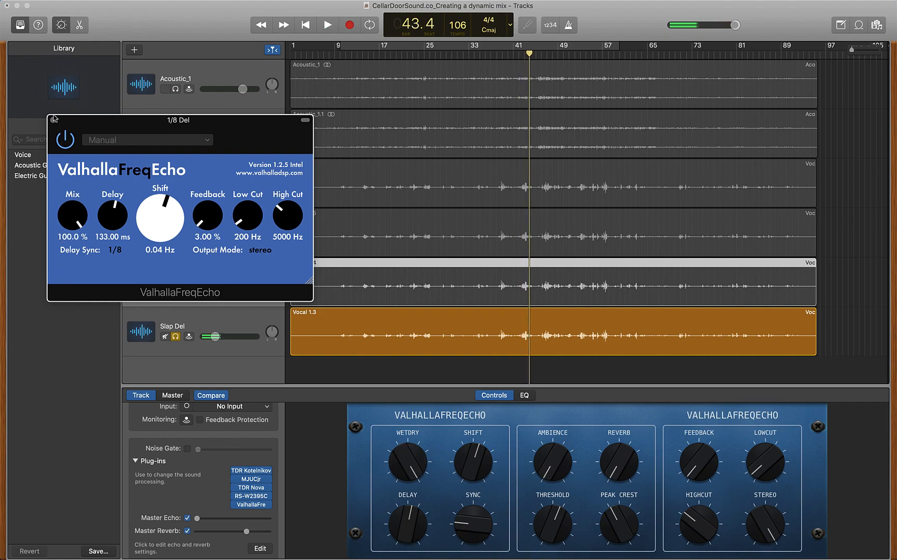
left_click(53, 120)
left_click(176, 336)
key("super+a")
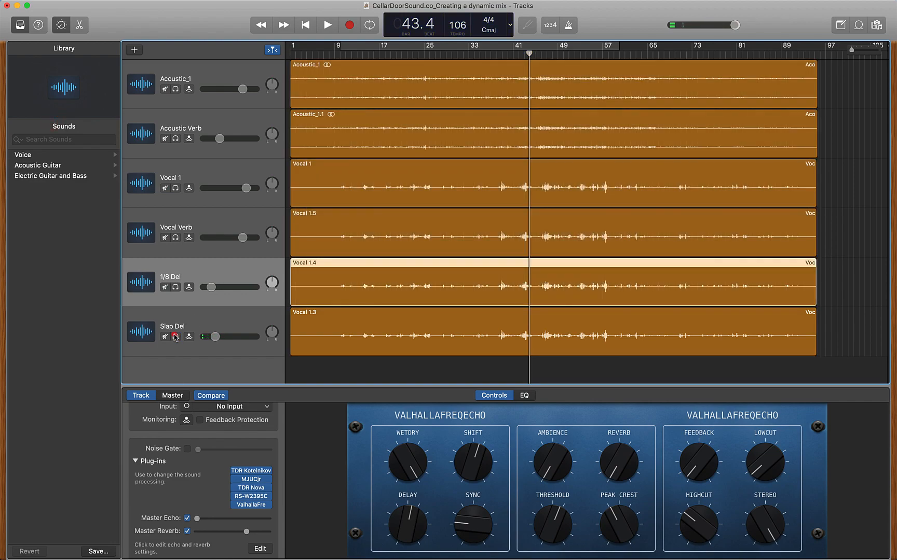
Audition the dry Acoustic_1 track soloed from the current playhead position, and end the solo
left_click(218, 71)
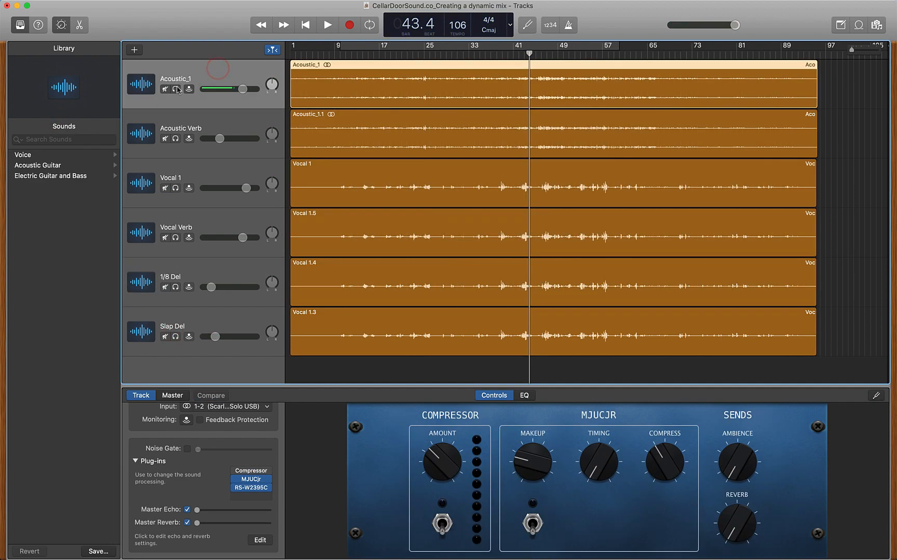
left_click(175, 89)
key("space")
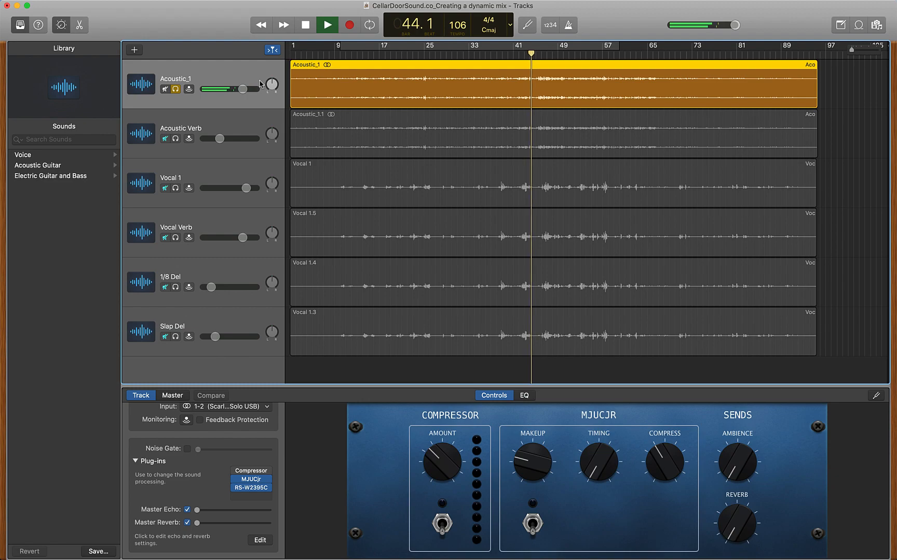
key("space")
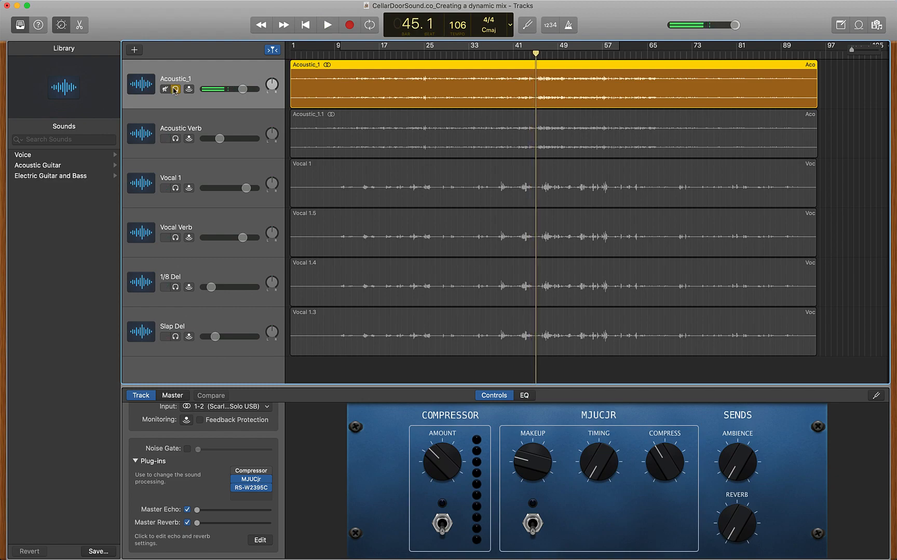
left_click(175, 89)
Audition the Acoustic Verb track soloed, examine its PlatinumVerb settings, and end the solo
left_click(175, 139)
left_click(198, 118)
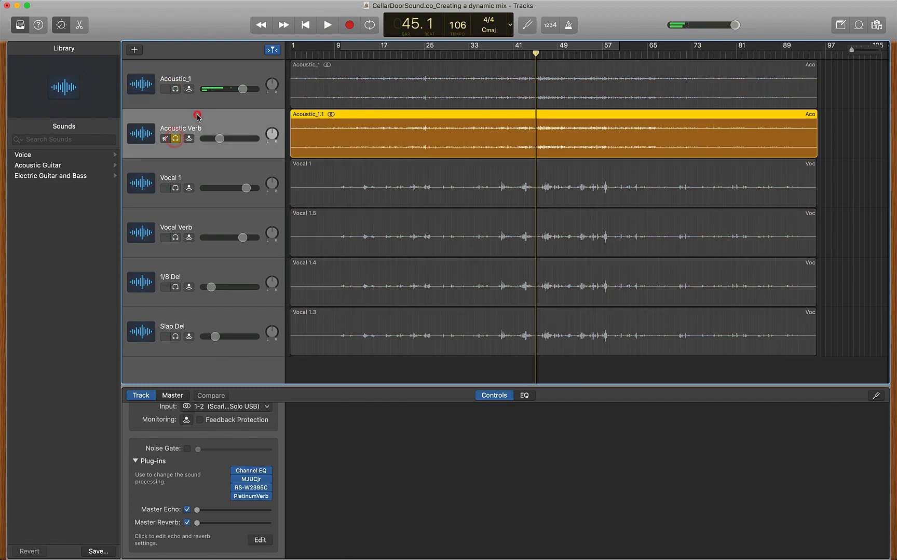
key("space")
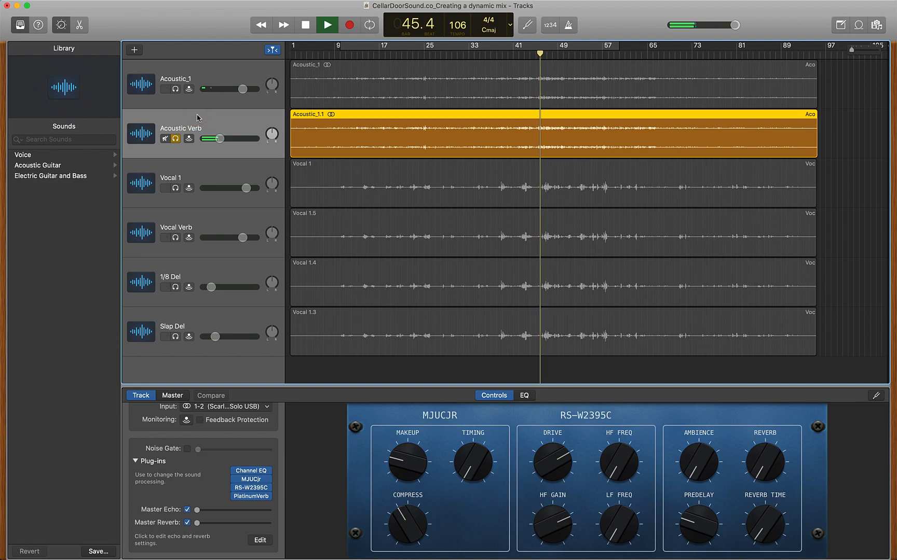
left_click(251, 498)
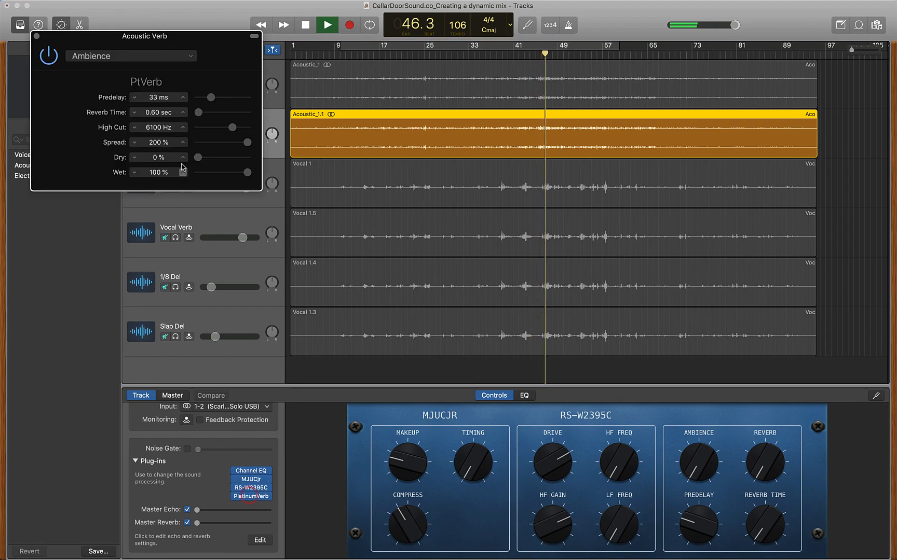
key("space")
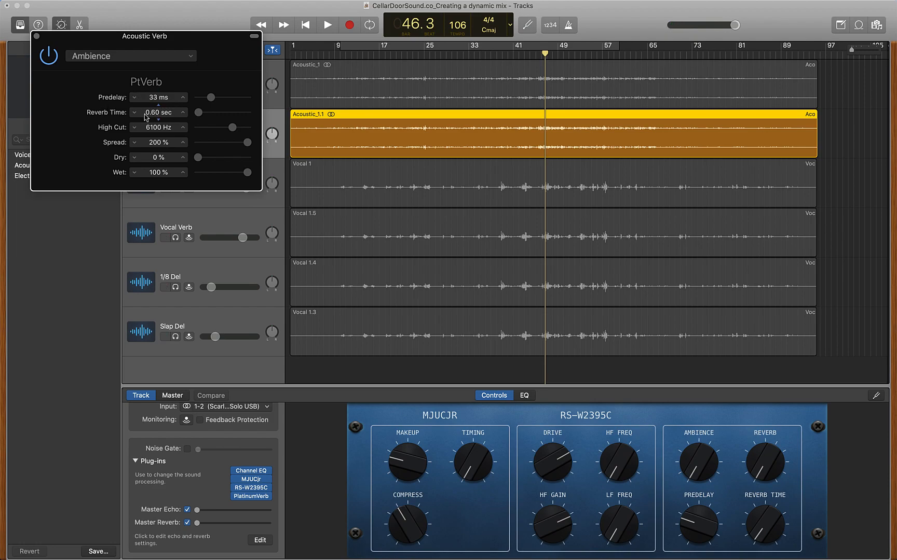
left_click(37, 36)
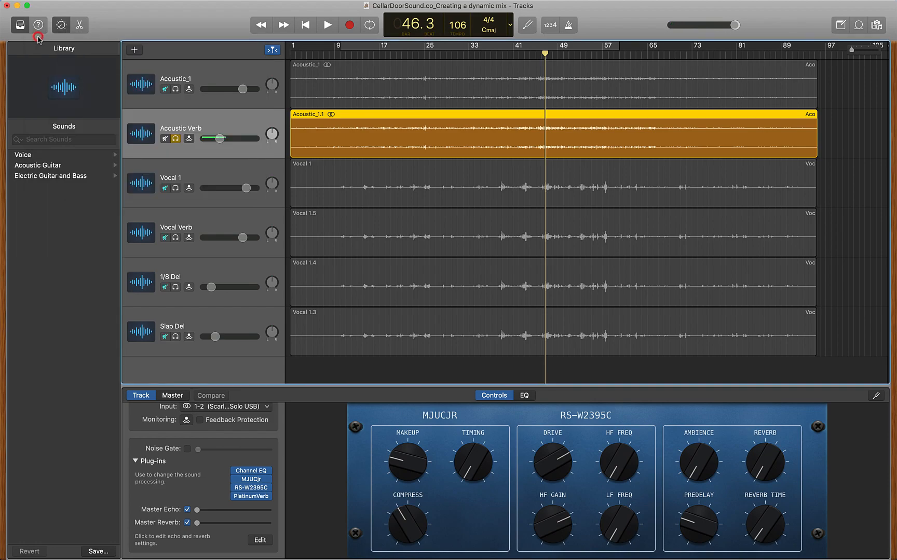
left_click(175, 138)
Audition the dry Acoustic_1 and Vocal 1 tracks soloed together from about bar 38, and end both solos
left_click(175, 89)
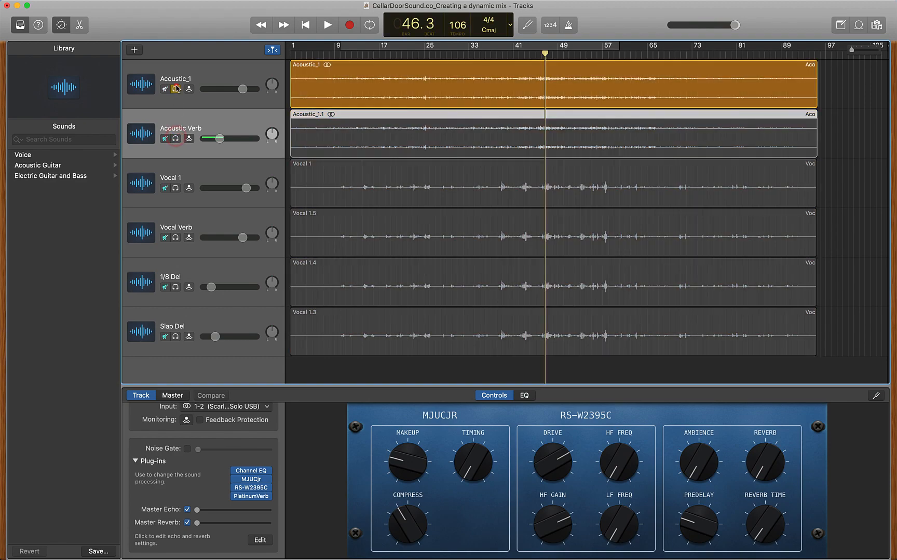
left_click(175, 187)
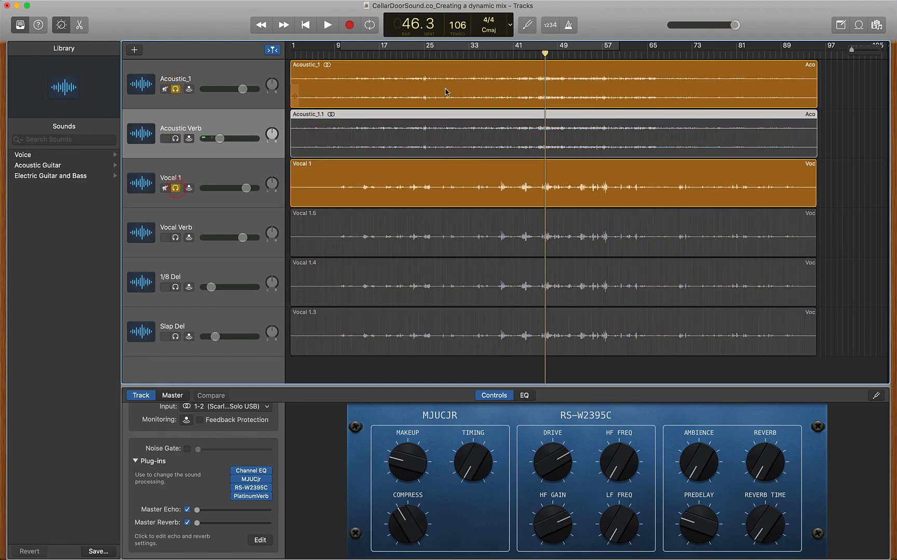
left_click(499, 55)
key("space")
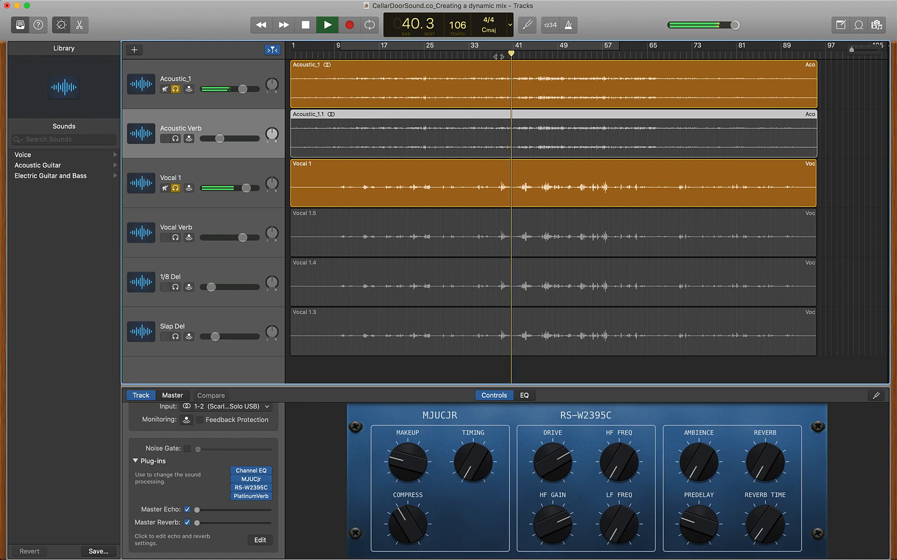
key("space")
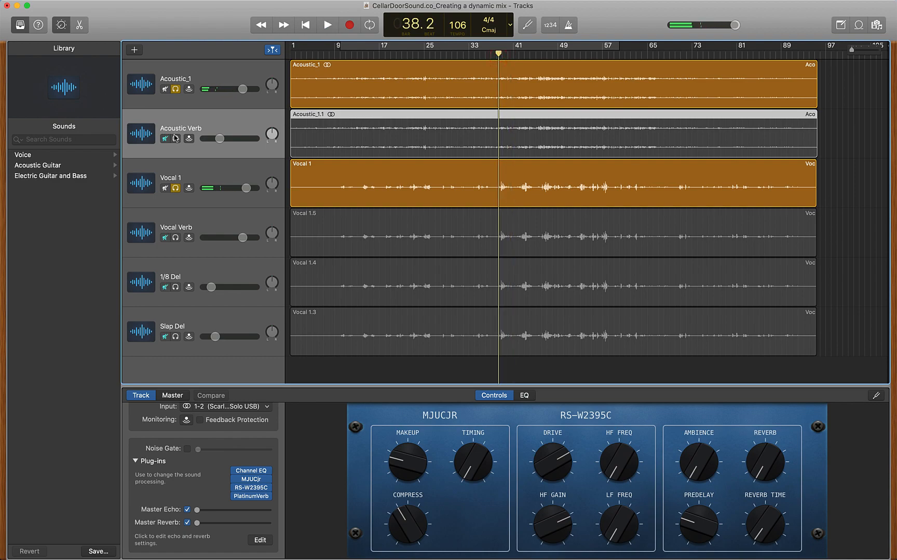
left_click(175, 188)
left_click(176, 89)
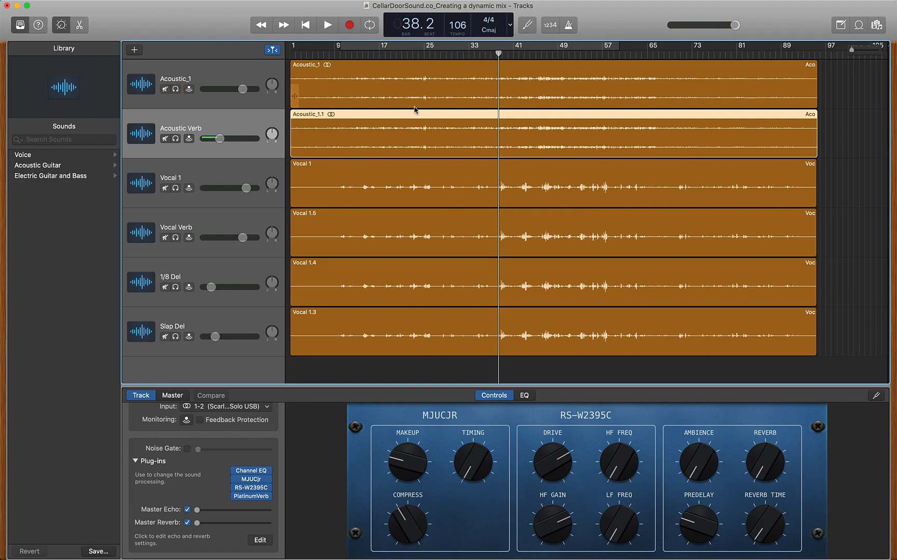
Audition the full mix with all reverb and delay tracks from bar 38, and select the Vocal 1 track
key("space")
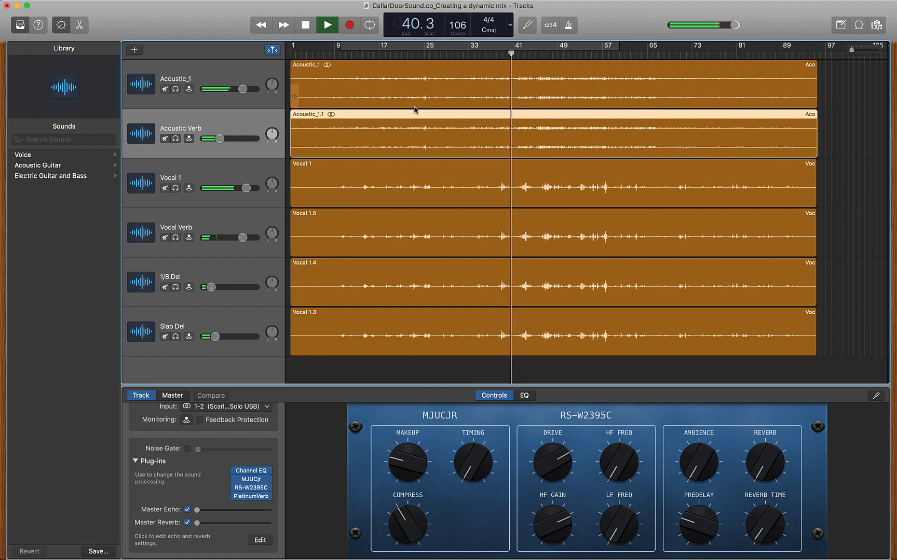
key("space")
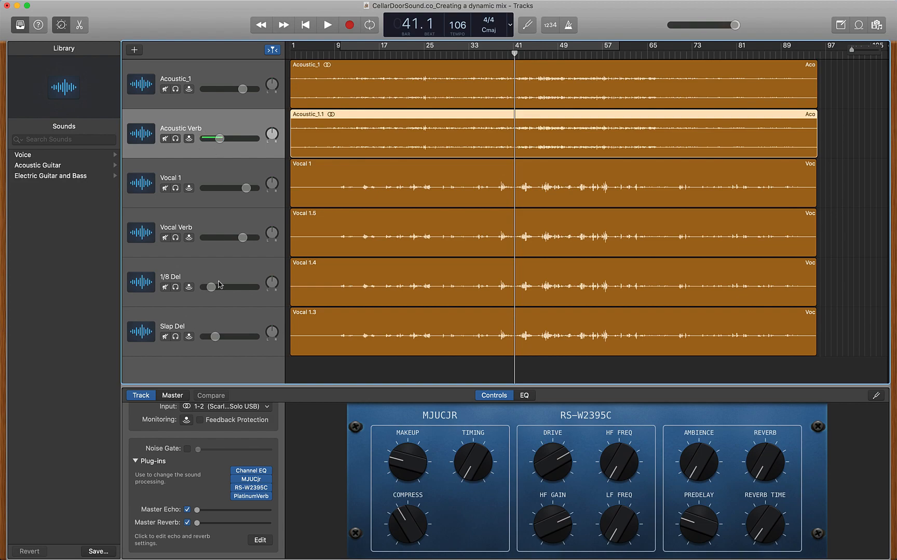
left_click(210, 176)
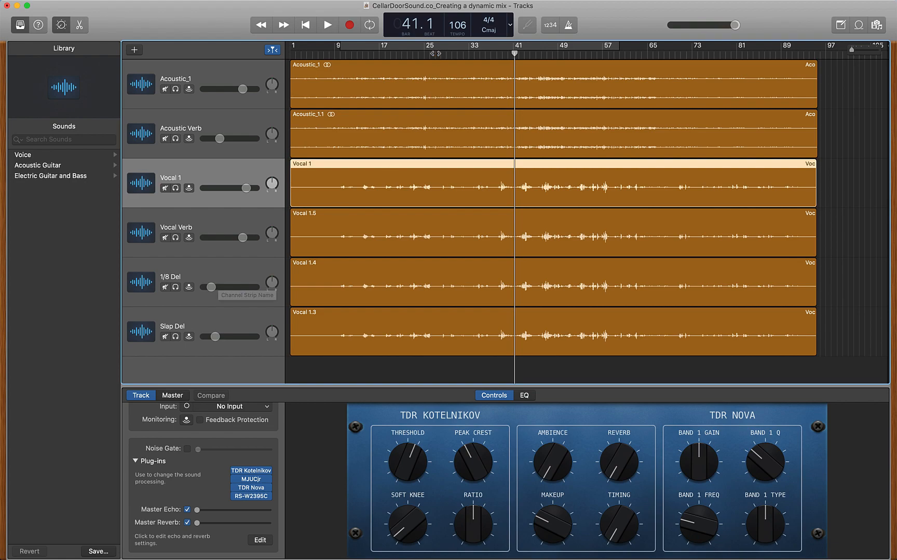
Turn on the cycle region and audition the full mix from the start of that region
left_click(438, 48)
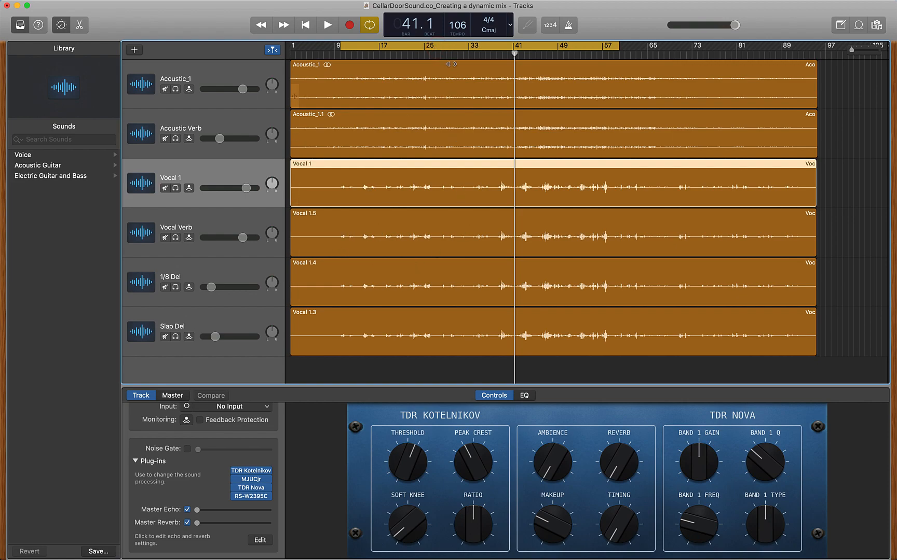
left_click(451, 47)
left_click_drag(515, 53, 496, 54)
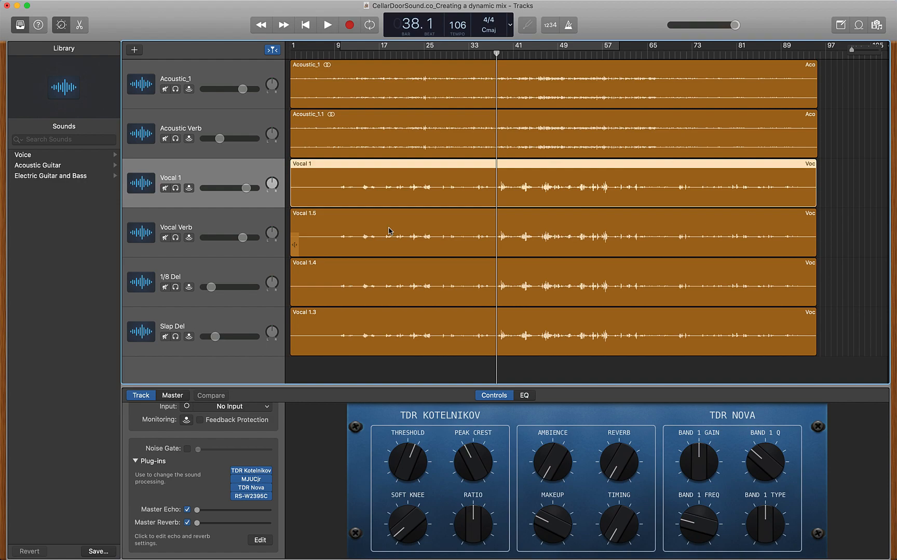
left_click(472, 45)
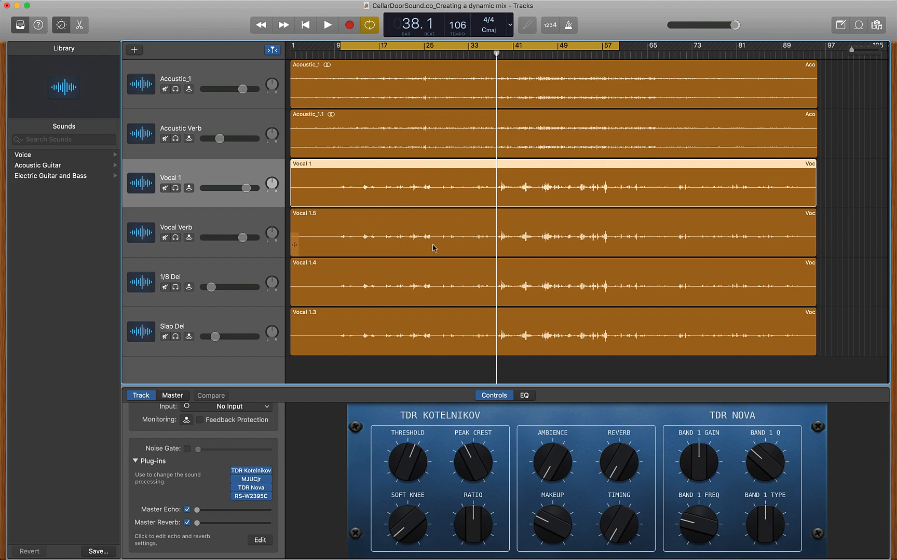
key("space")
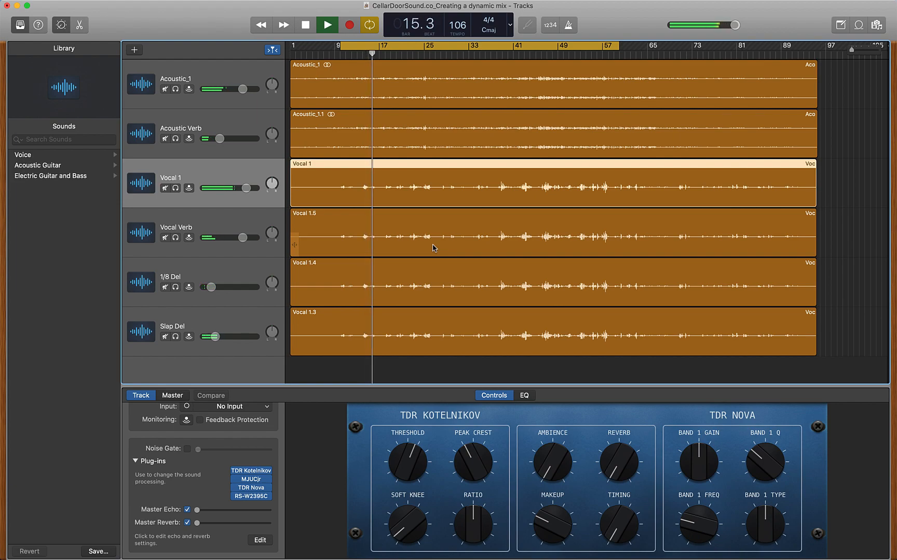
key("space")
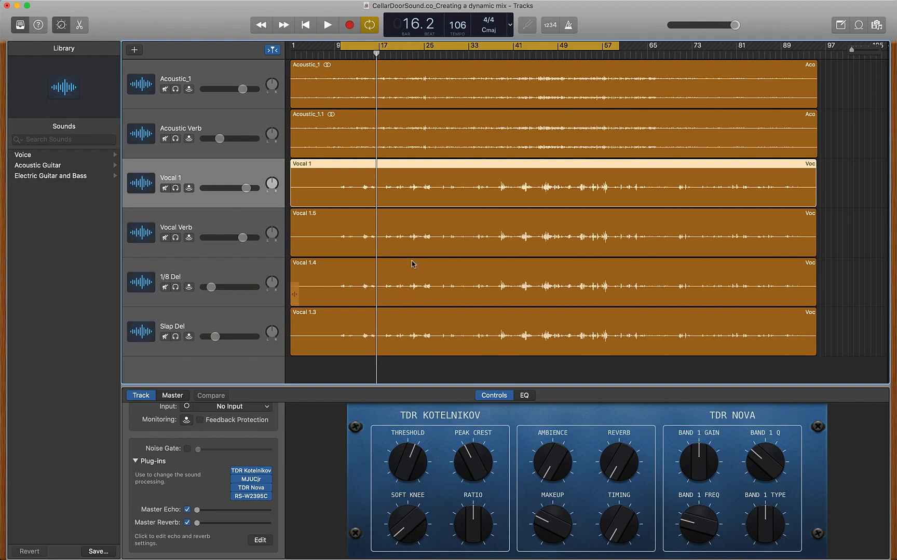
Show track automation and pull the 1/8 Del track's volume down to -∞ dB from the start until just after bar 38, restoring its level there
key("a")
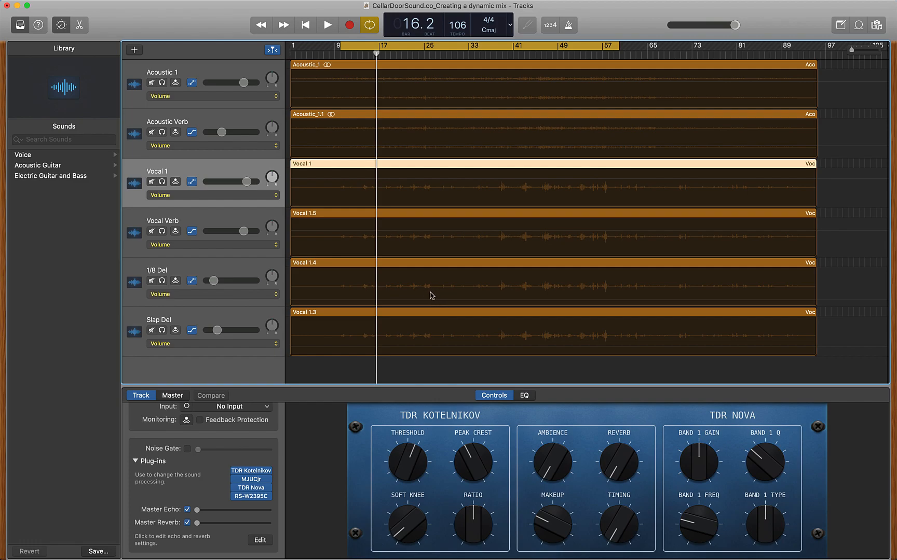
scroll(440, 304, "up", 5)
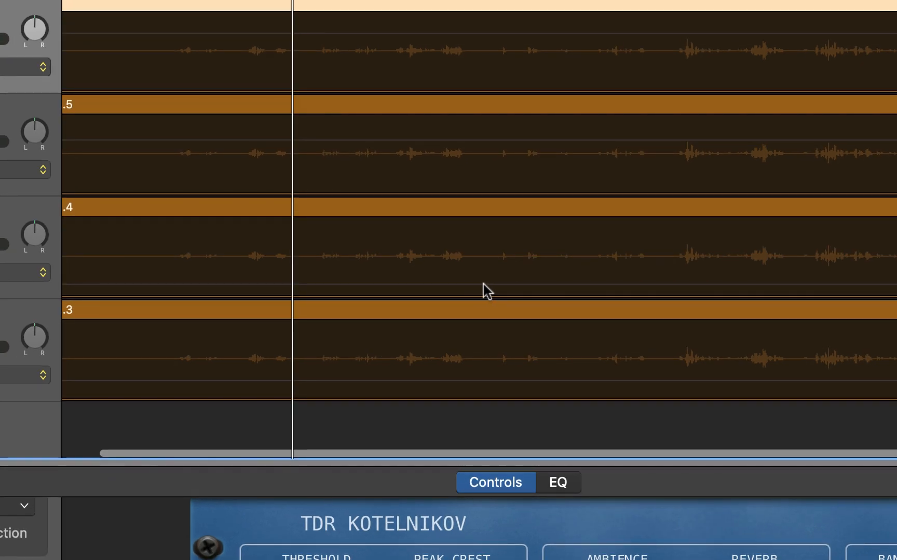
left_click(680, 284)
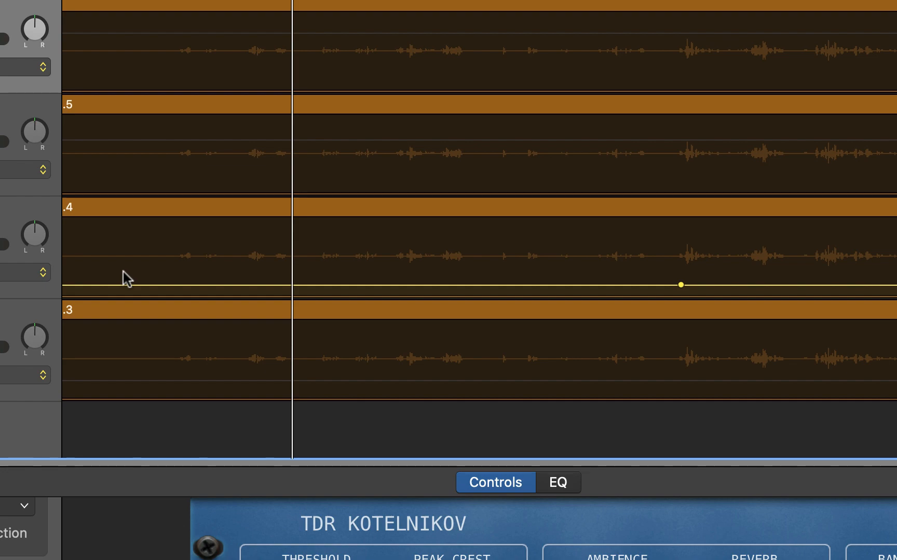
left_click(673, 285)
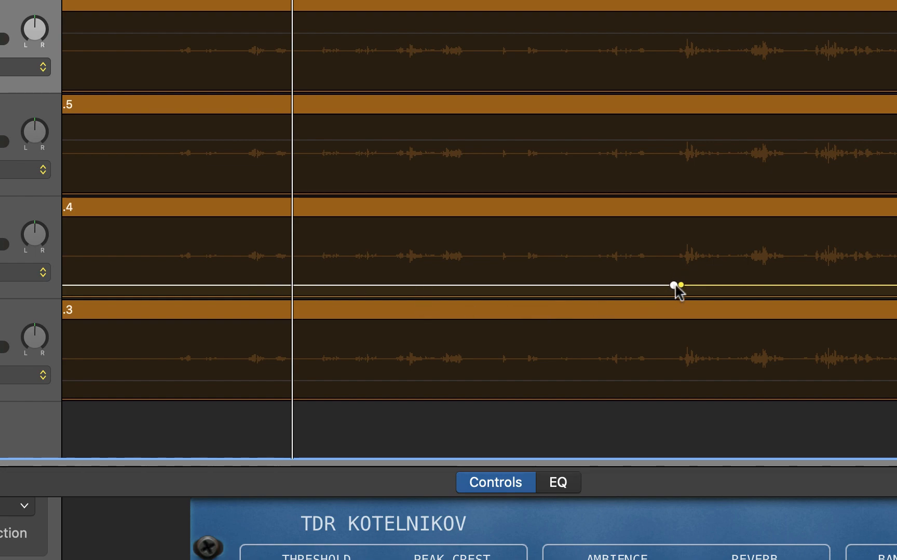
left_click_drag(673, 285, 673, 296)
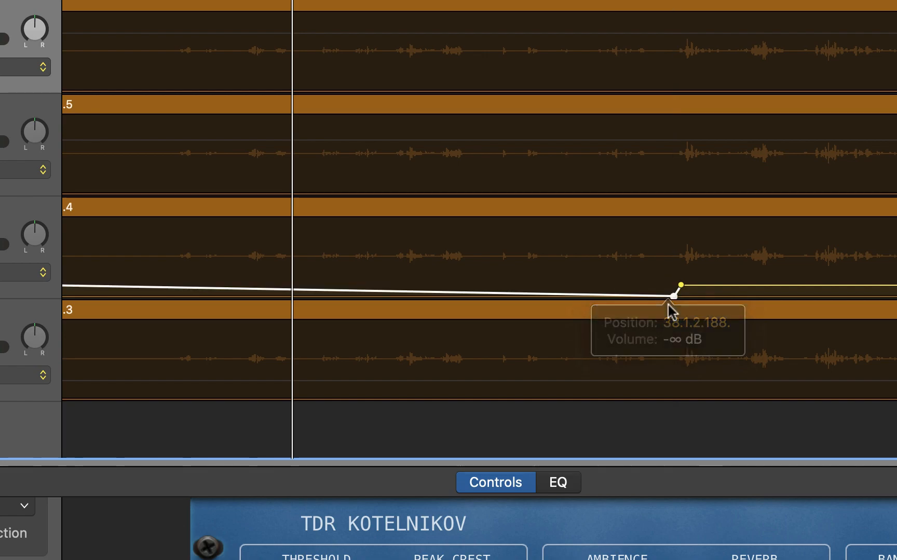
scroll(437, 244, "left", 4)
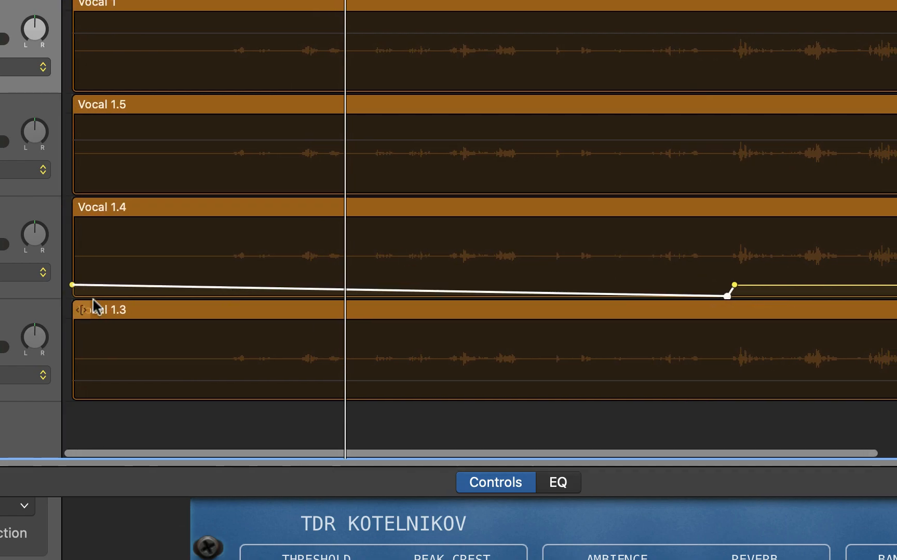
left_click_drag(72, 284, 71, 297)
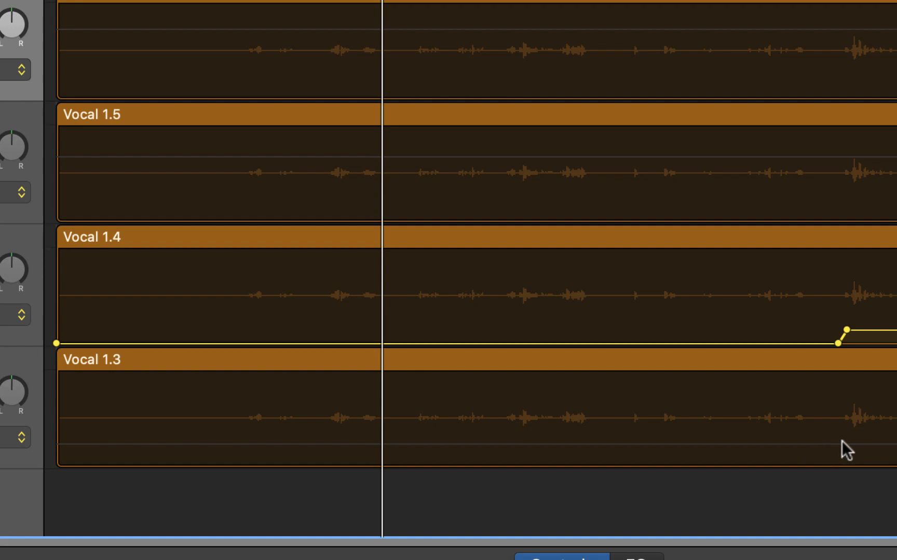
Automate the Slap Del track's volume to the minimum from the start, rising back to its original level around bar 38
left_click(841, 443)
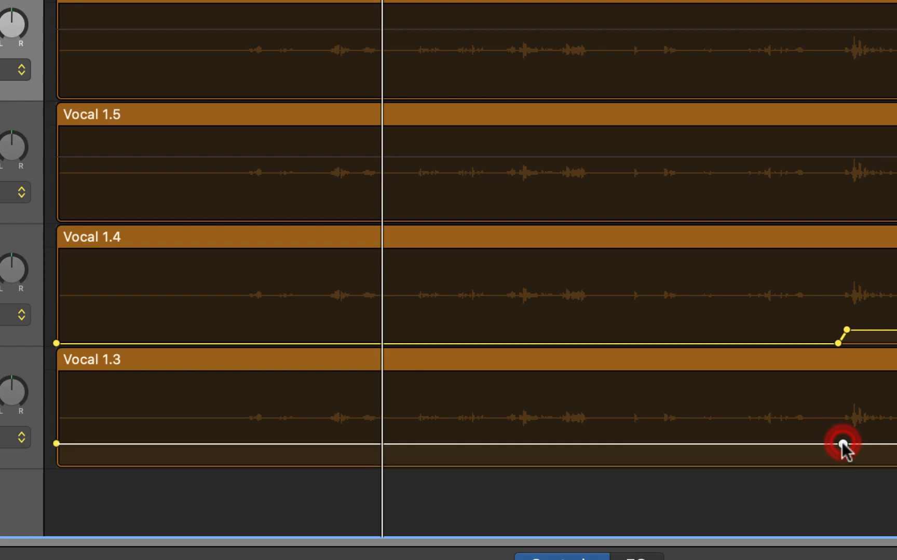
left_click(828, 445)
left_click_drag(829, 444, 829, 466)
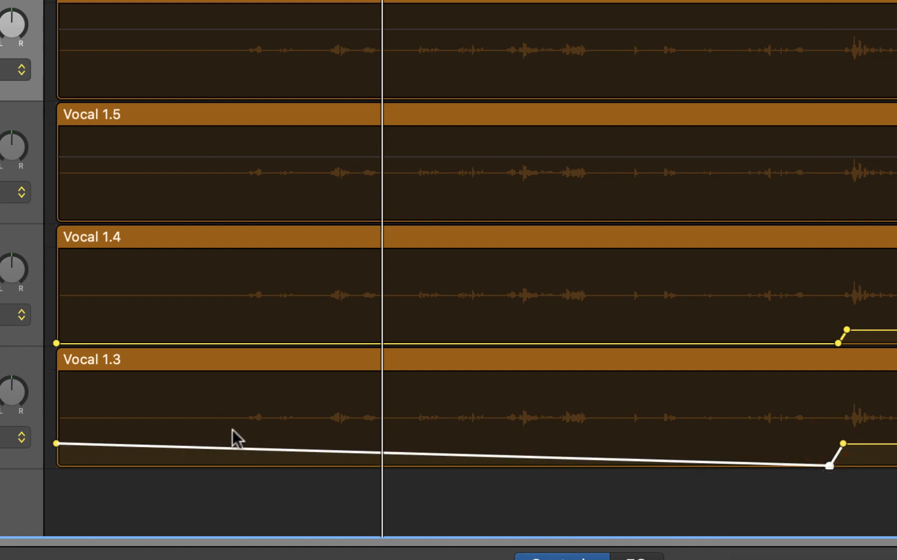
left_click_drag(56, 444, 56, 466)
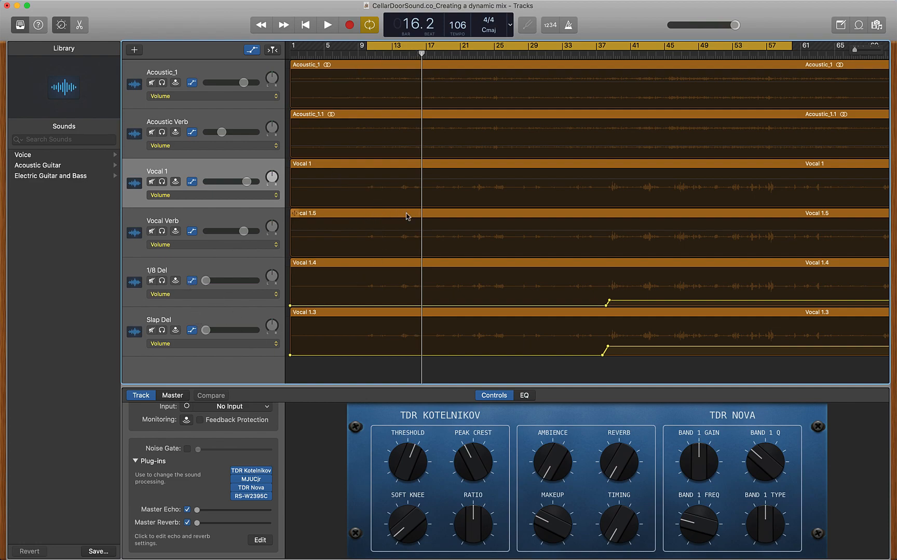
Audition the mix with the automated delays from the cycle start, and again from about bar 22 with cycling turned off
key("space")
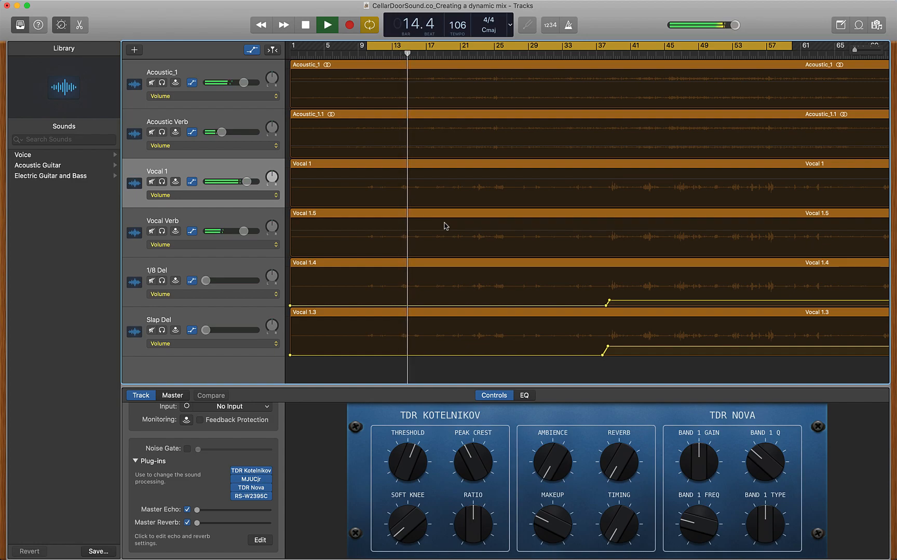
key("space")
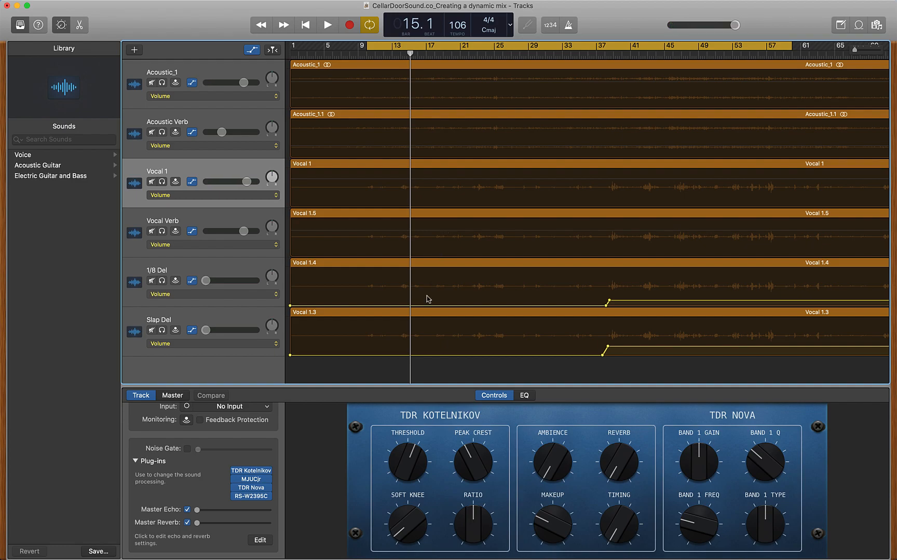
left_click(449, 49)
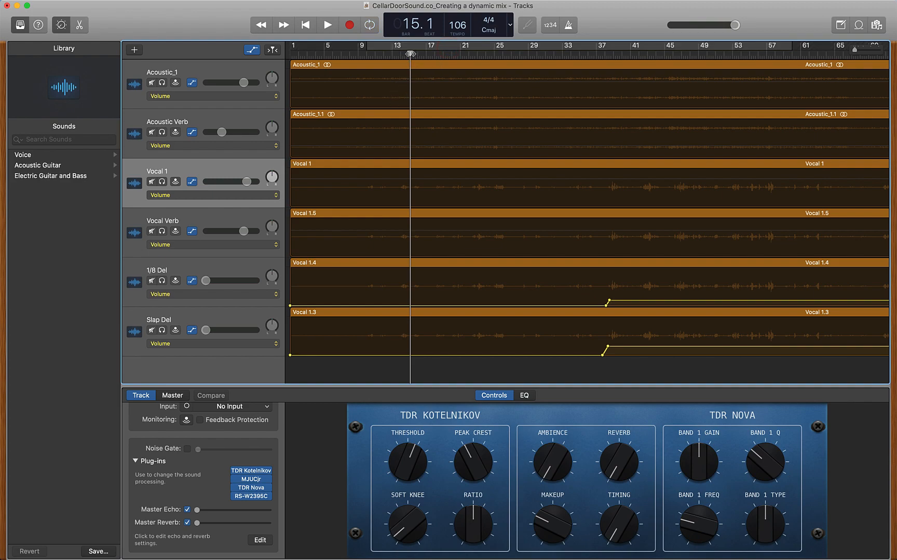
left_click_drag(410, 54, 468, 64)
key("space")
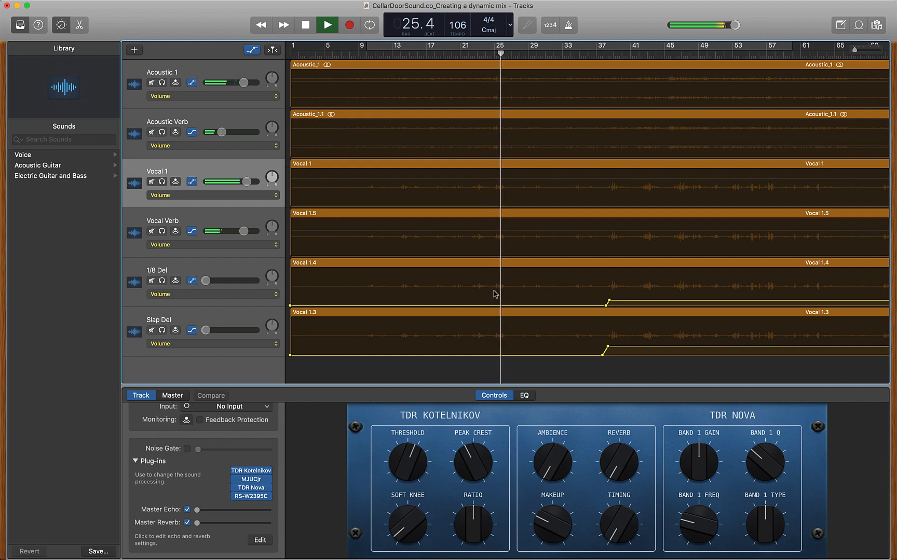
key("space")
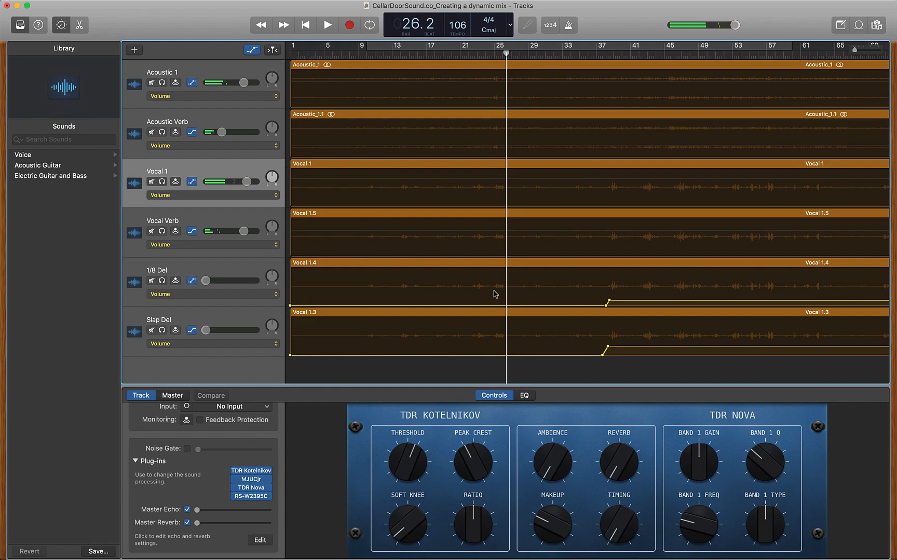
Add four volume automation points to the 1/8 Del track around the vocal phrase starting at bar 25, two before and two after it
left_click(504, 54)
left_click_drag(487, 56, 490, 56)
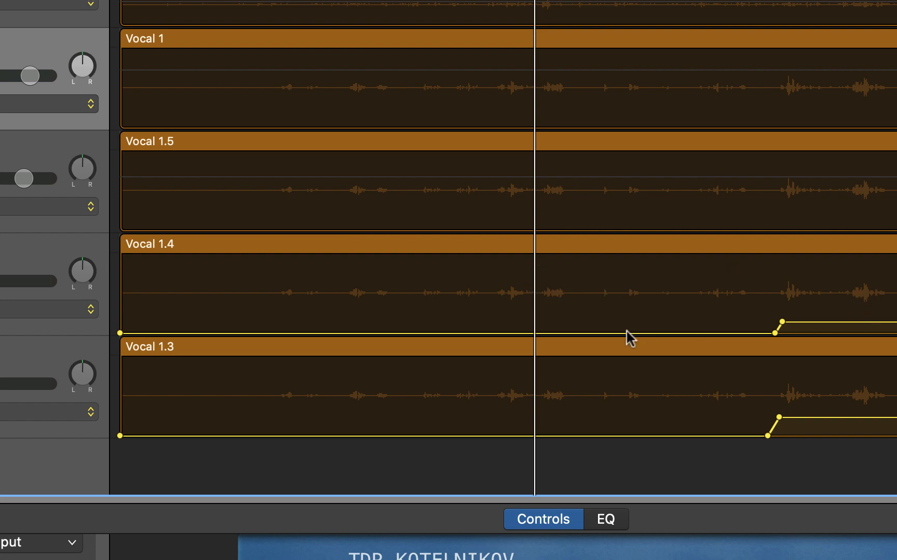
left_click(586, 334)
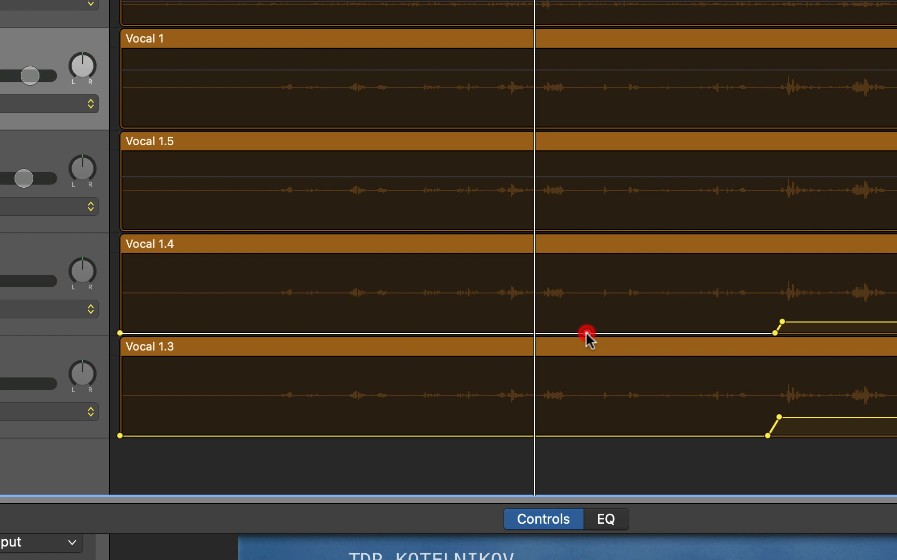
left_click(576, 333)
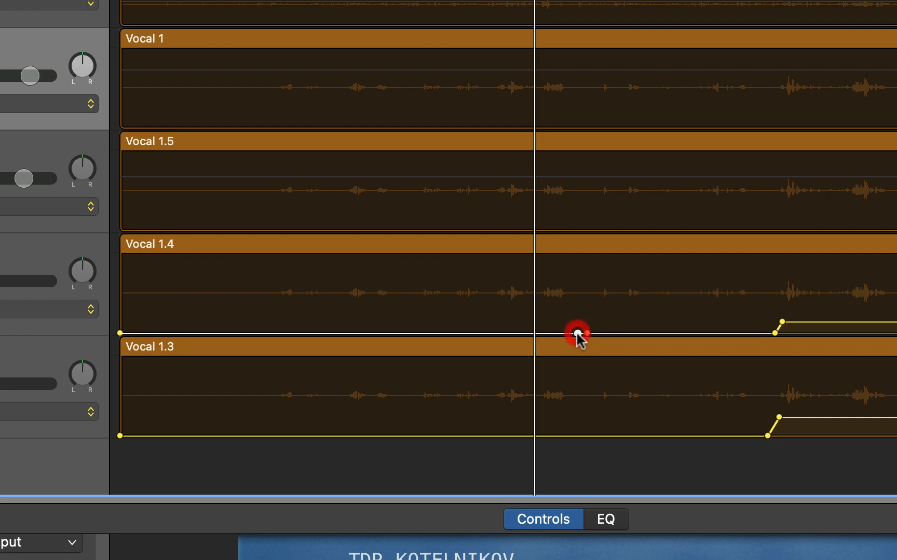
scroll(549, 291, "up", 10)
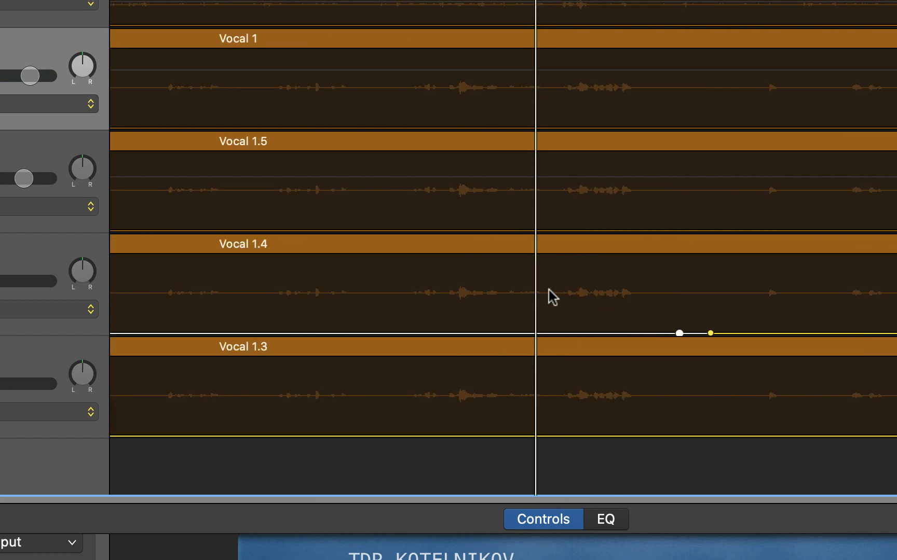
scroll(548, 290, "up", 1)
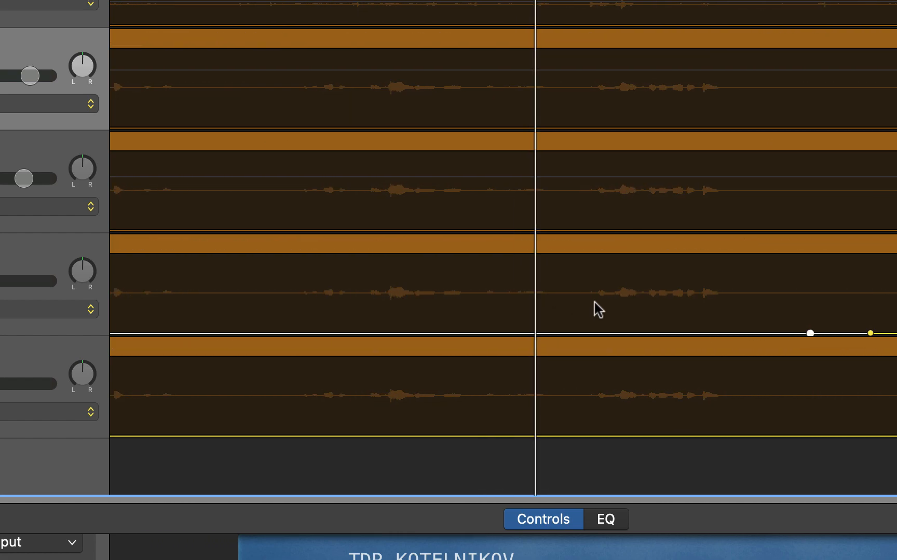
left_click(589, 333)
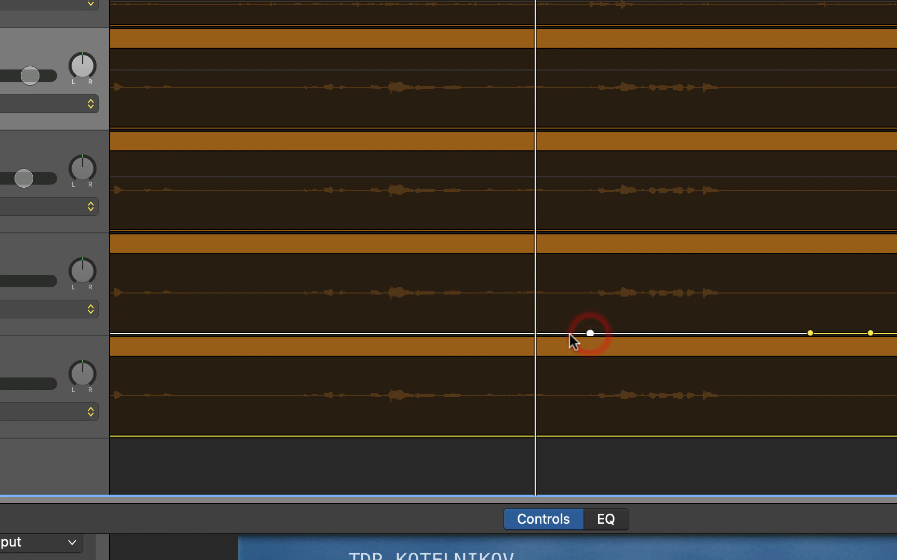
left_click(569, 333)
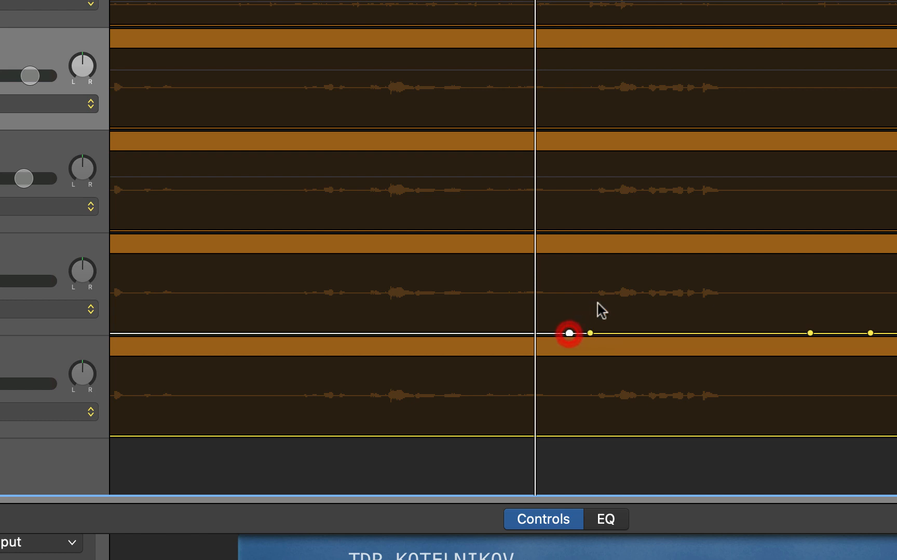
Add four matching volume automation points to the Slap Del track, two on either side of the phrase starting at bar 25
left_click(878, 437)
left_click(822, 437)
left_click(592, 436)
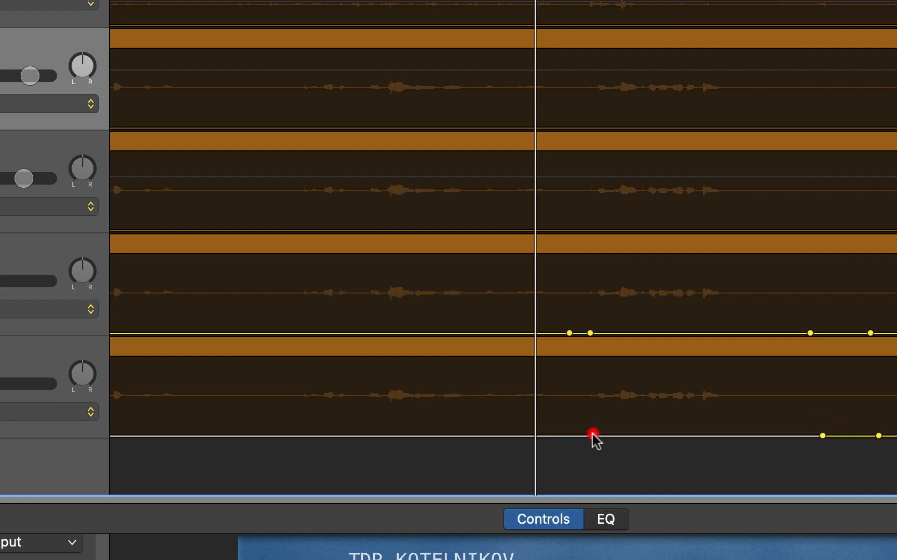
left_click(572, 435)
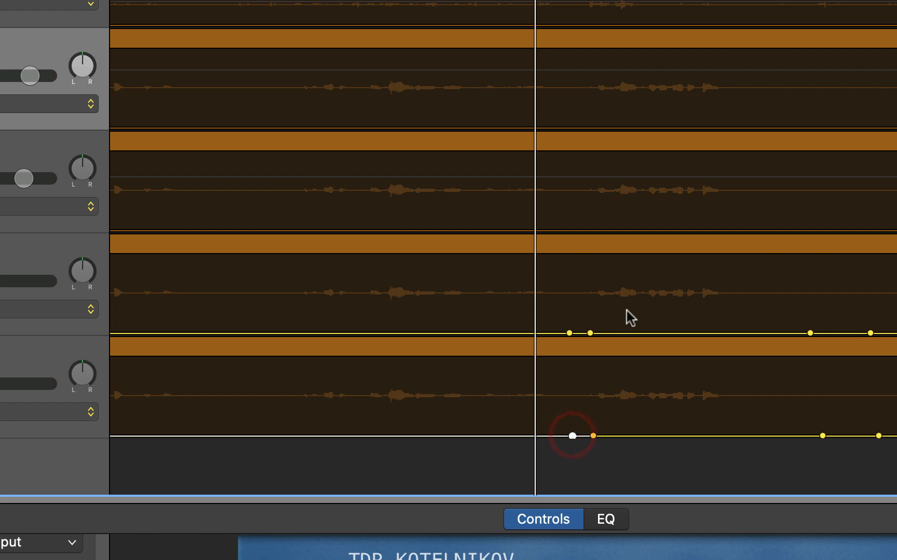
Raise the two inner volume points around the bar 25 phrase on 1/8 Del and Slap Del, bringing Slap Del to about -15.7 dB
scroll(652, 283, "down", 5)
scroll(652, 282, "up", 5)
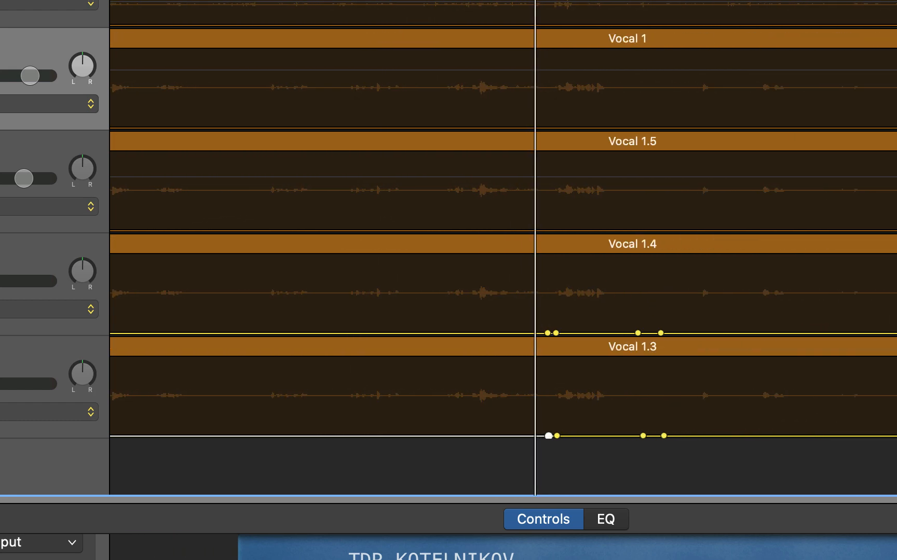
left_click(638, 333)
left_click_drag(637, 333, 637, 327)
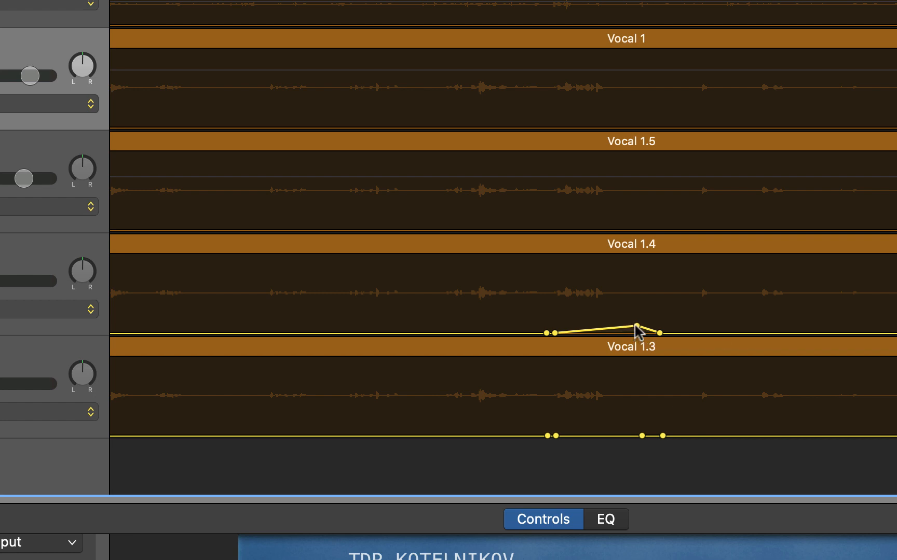
left_click_drag(637, 325, 637, 321)
left_click_drag(555, 332, 555, 321)
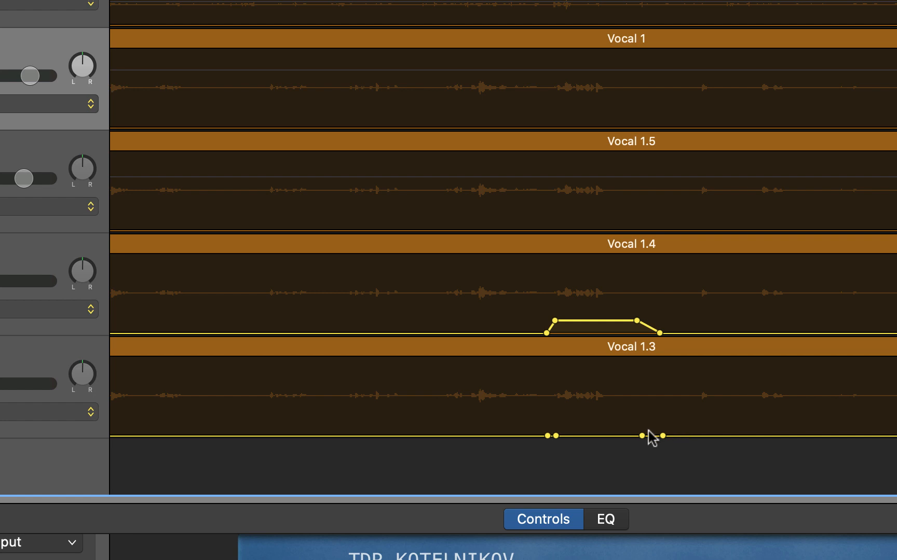
left_click_drag(642, 436, 642, 414)
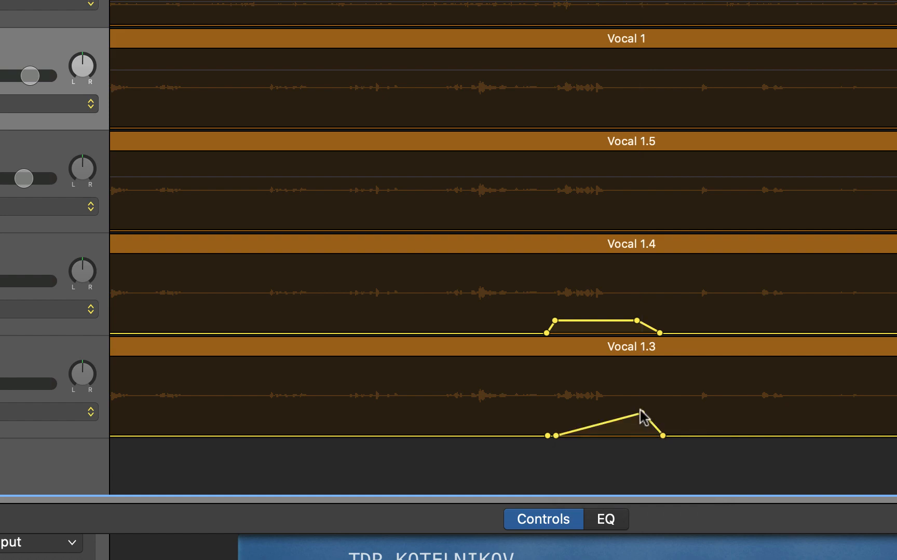
left_click_drag(556, 437, 555, 415)
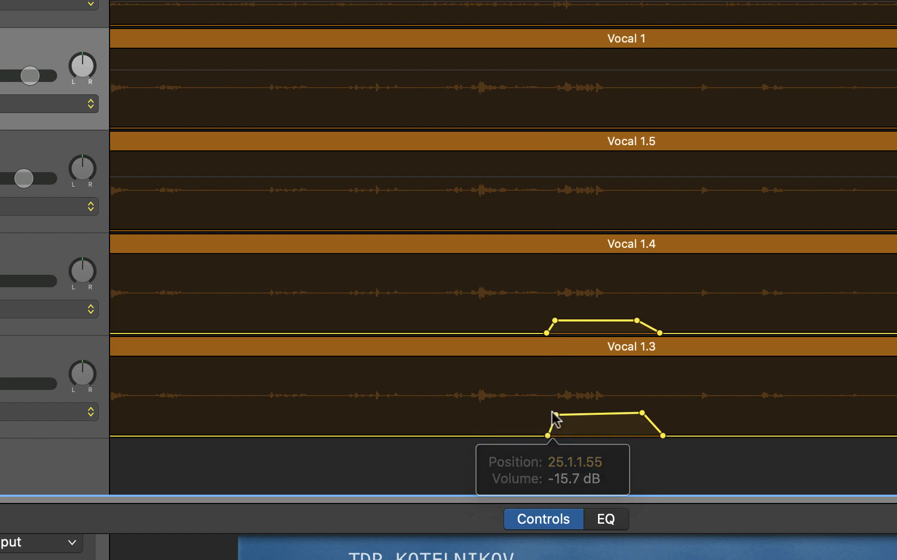
Audition the mix from about bar 22 through the phrase with the raised delays
left_click_drag(512, 1, 438, 0)
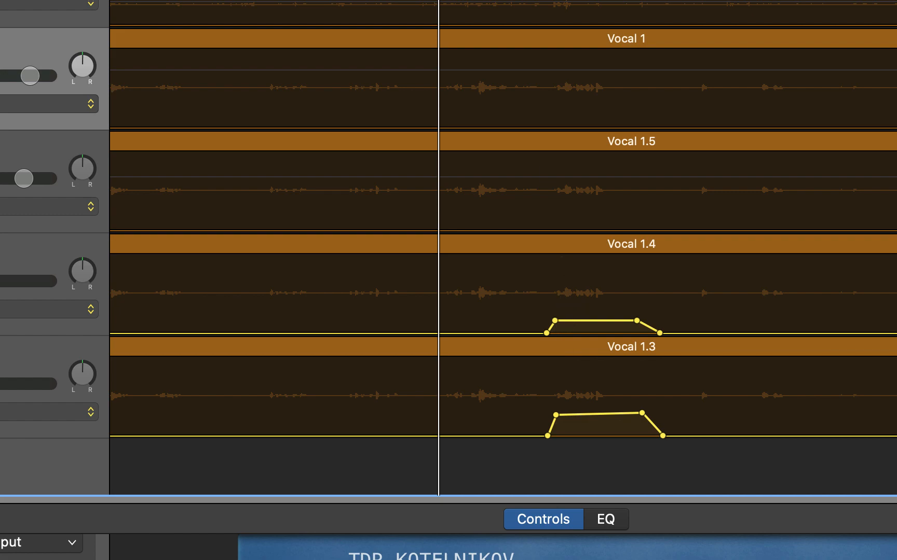
key("comma")
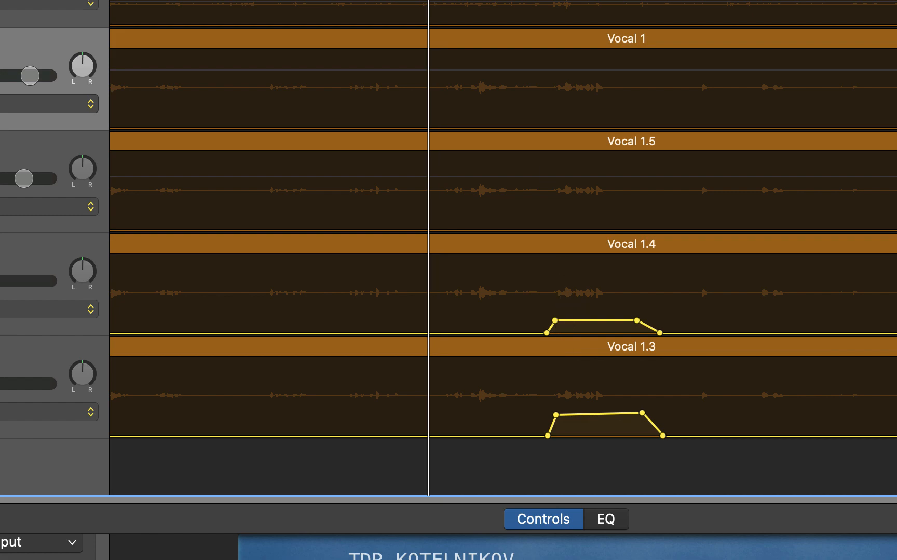
key("space")
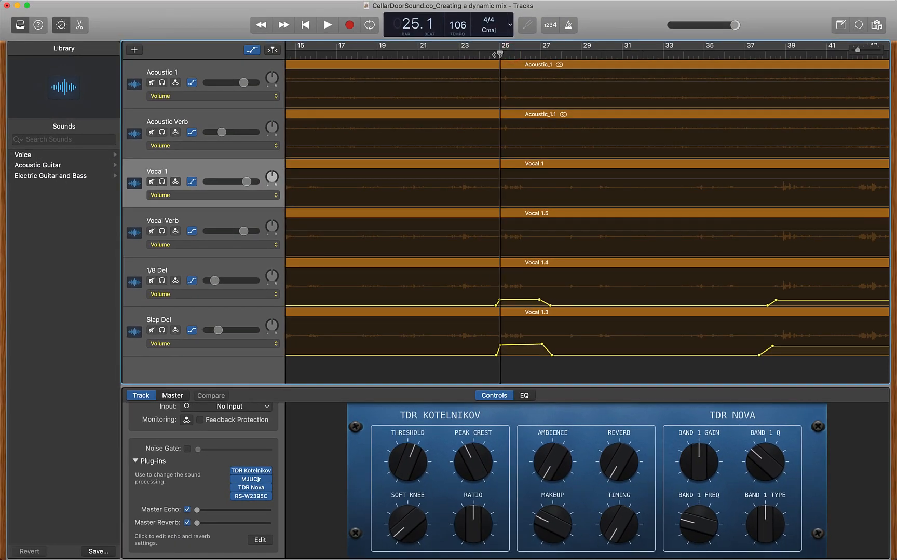
Set the Feedback of the 1/8 Del track's ValhallaFreqEcho plug-in to about 8.9 % while auditioning the phrase at bar 25, and close the plug-in
left_click(180, 269)
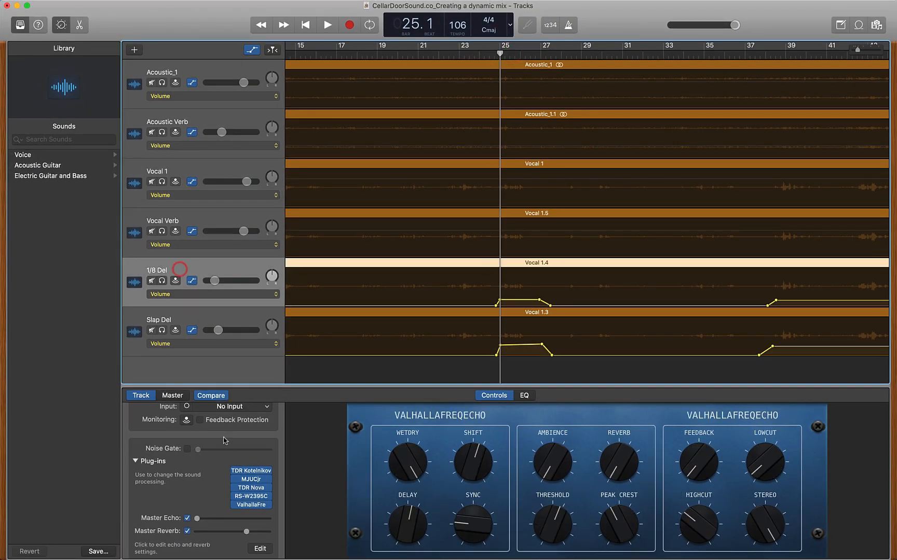
left_click(252, 504)
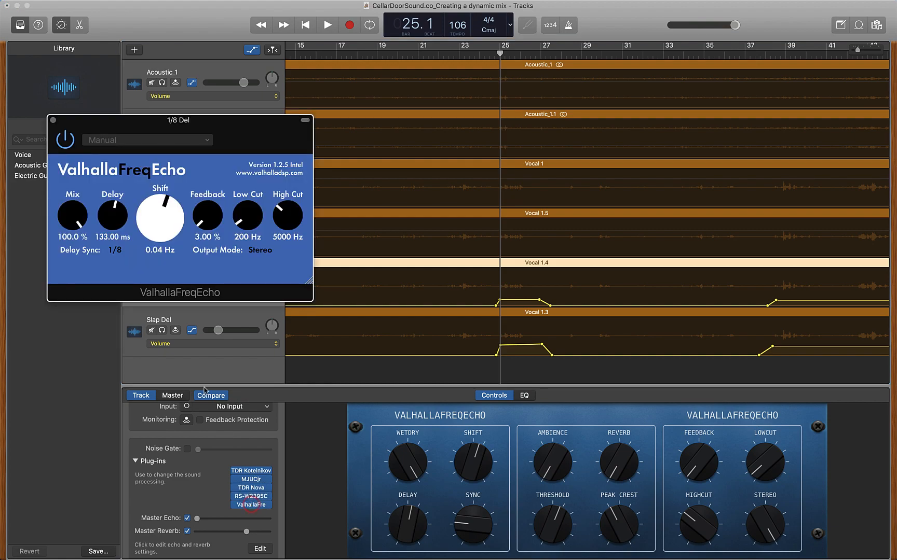
left_click_drag(206, 213, 206, 208)
left_click_drag(499, 54, 489, 53)
key("space")
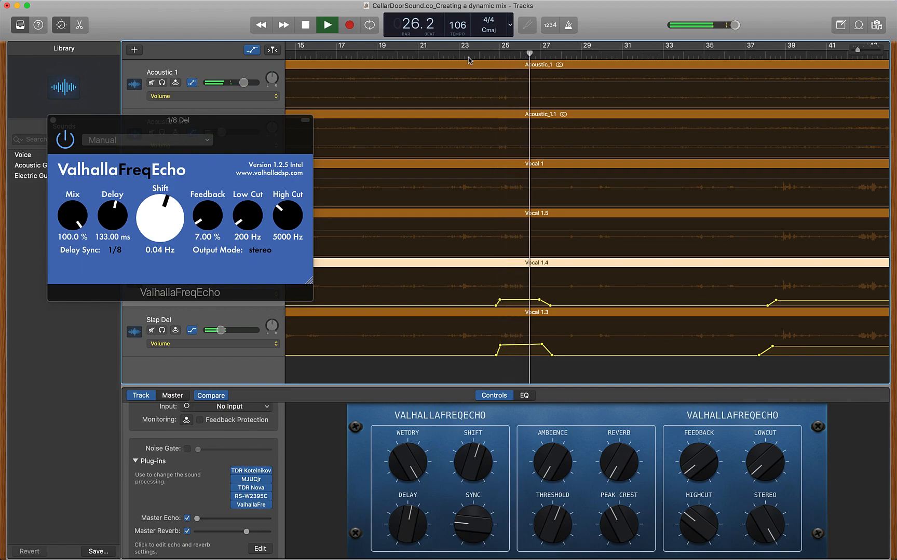
left_click_drag(202, 221, 201, 216)
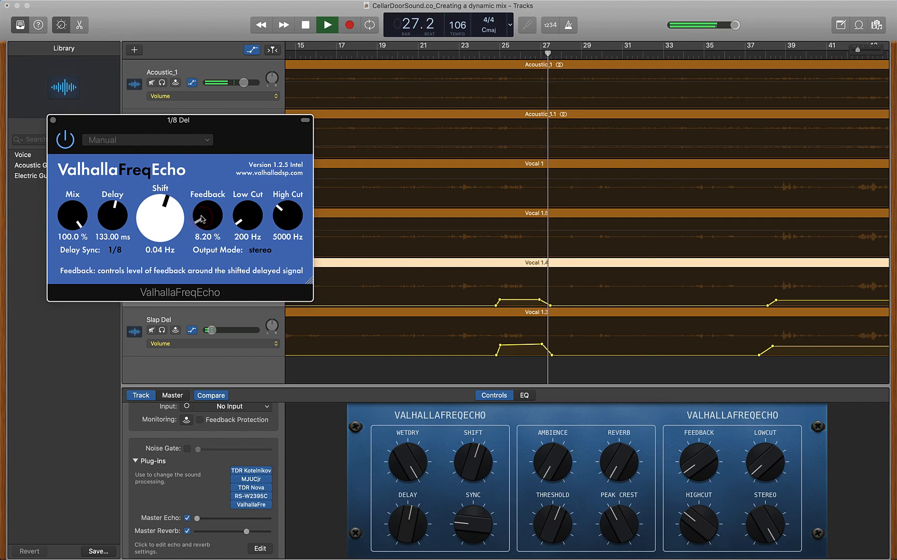
key("space")
key("space")
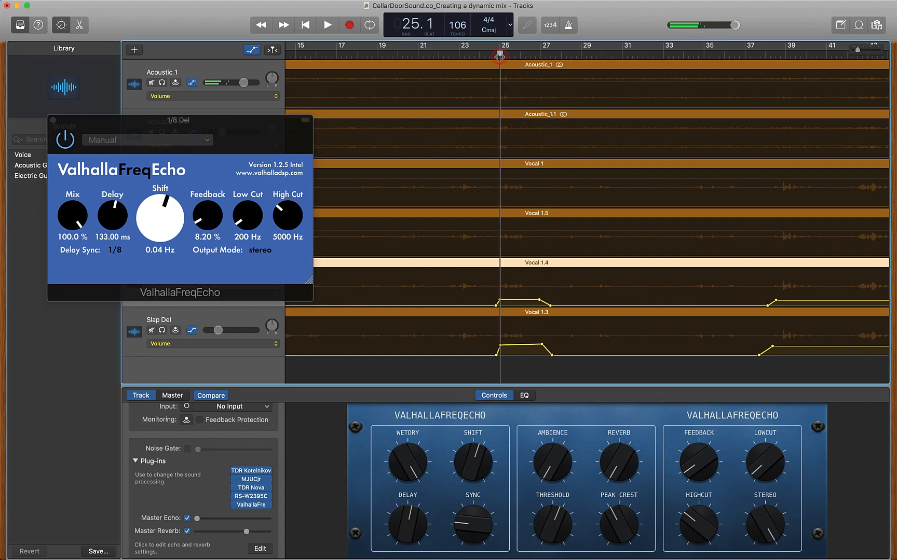
left_click_drag(201, 218, 201, 211)
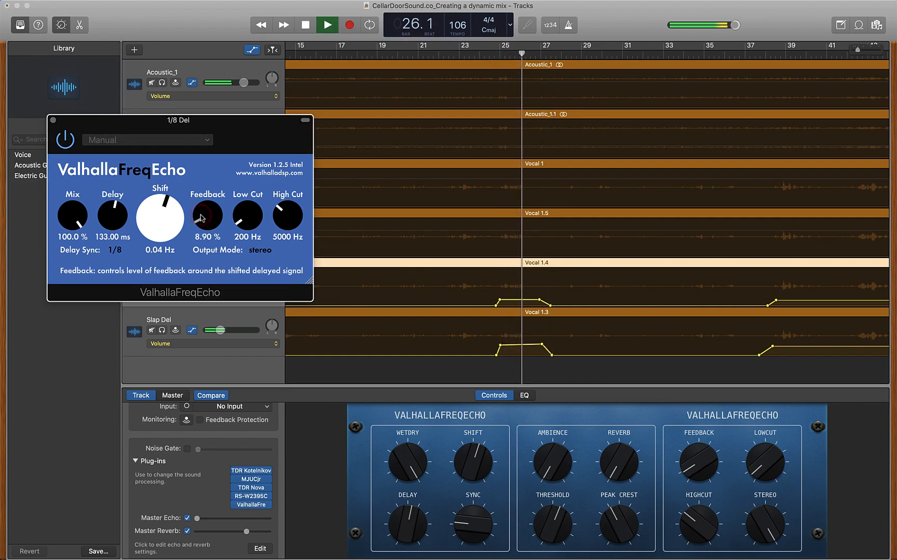
left_click(53, 120)
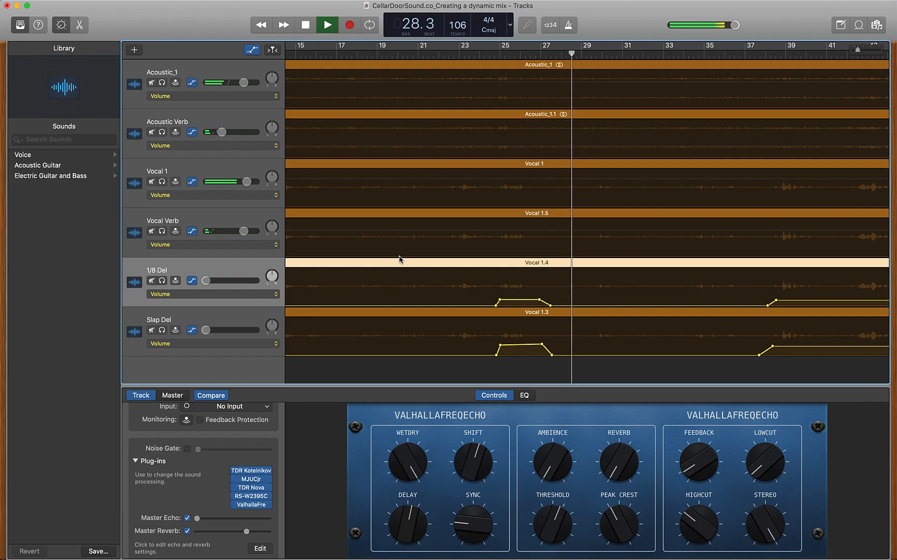
key("space")
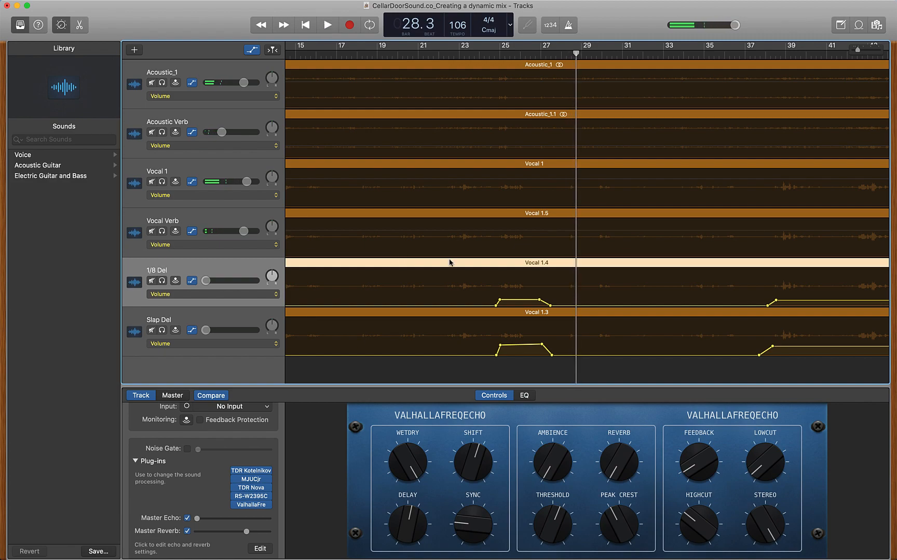
Audition the mix with the restored delays from bar 35, and again from about bar 41 to bar 50
scroll(449, 263, "down", 5)
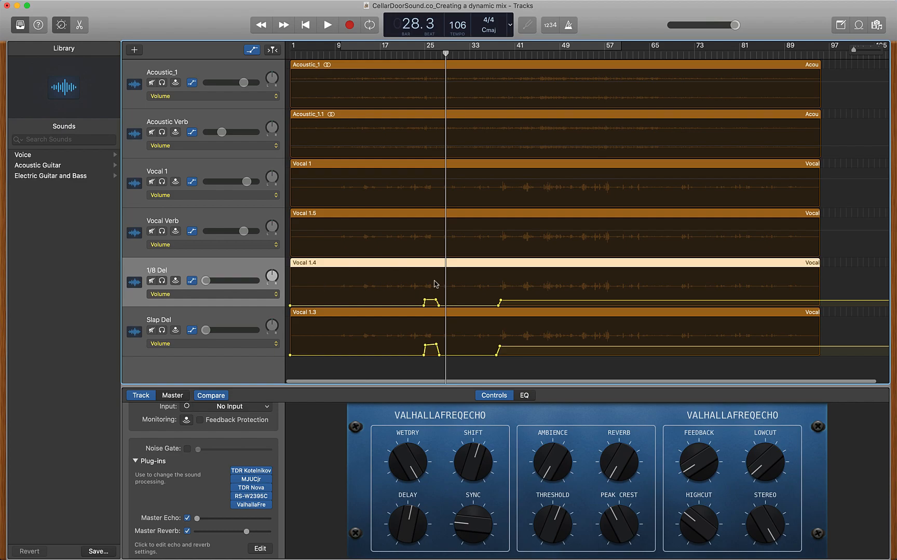
mouse_move(495, 55)
left_mouse_down()
mouse_move(472, 55)
mouse_move(481, 56)
left_mouse_up()
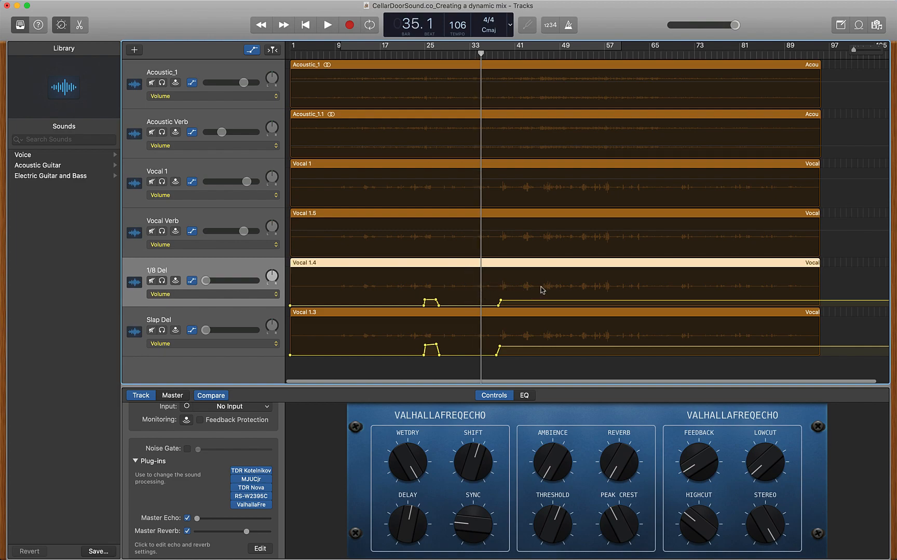
key("space")
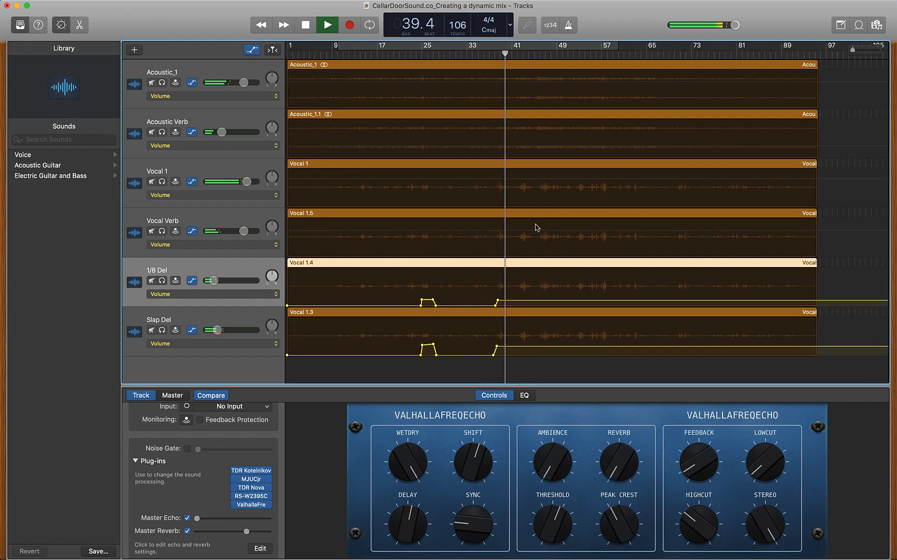
left_click(517, 55)
key("space")
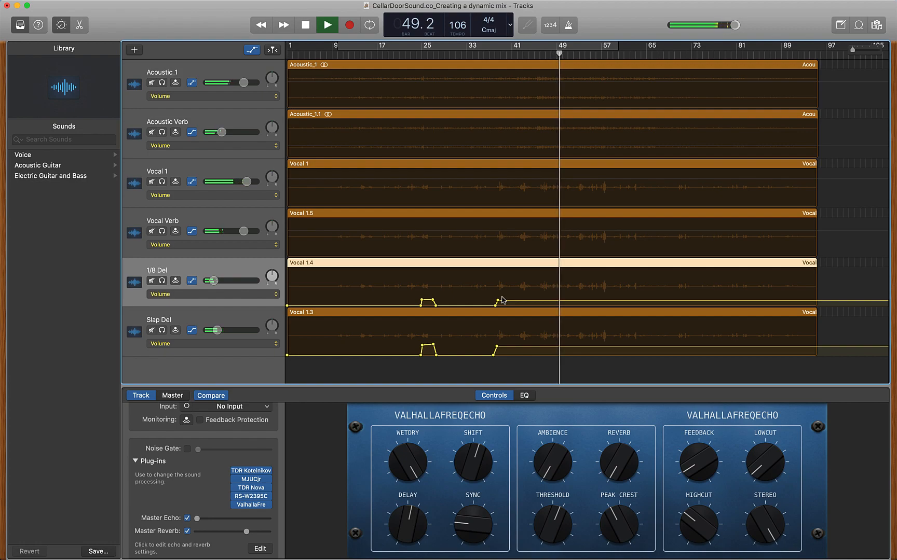
key("space")
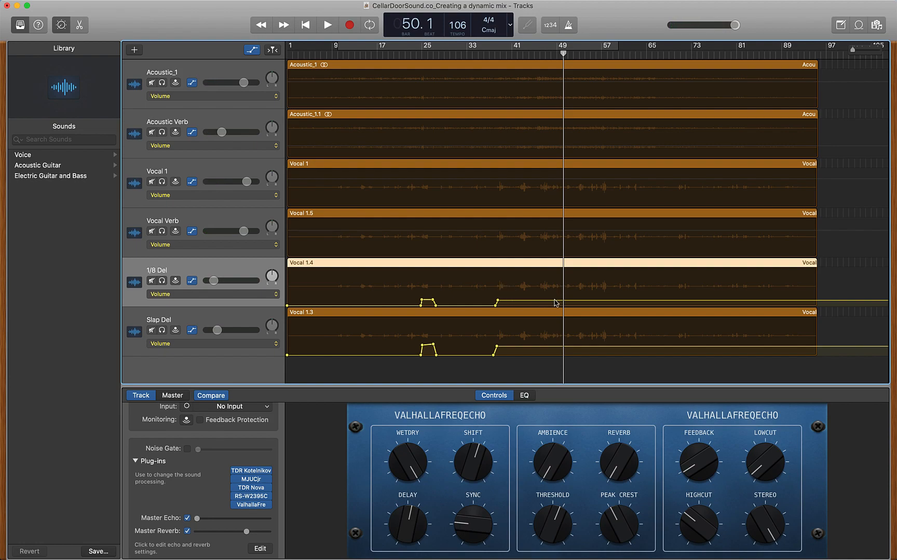
Audition the mix around bar 50 to locate where the next section begins
scroll(560, 301, "up", 5)
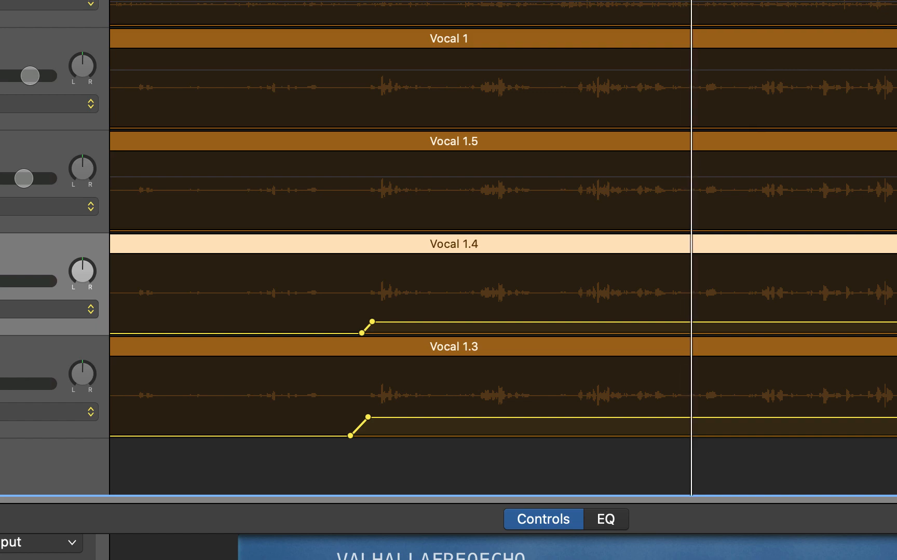
key("space")
key("comma")
key("comma")
key("comma")
key("comma")
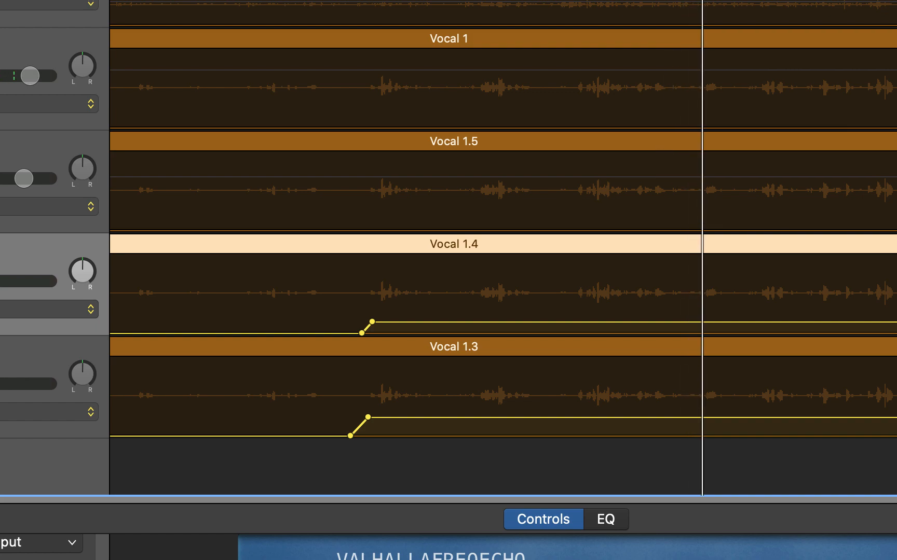
key("space")
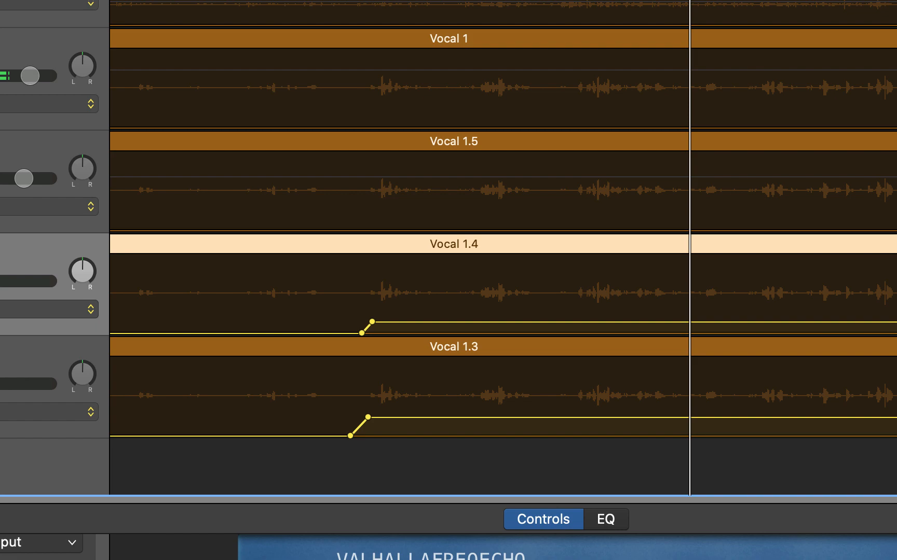
key("space")
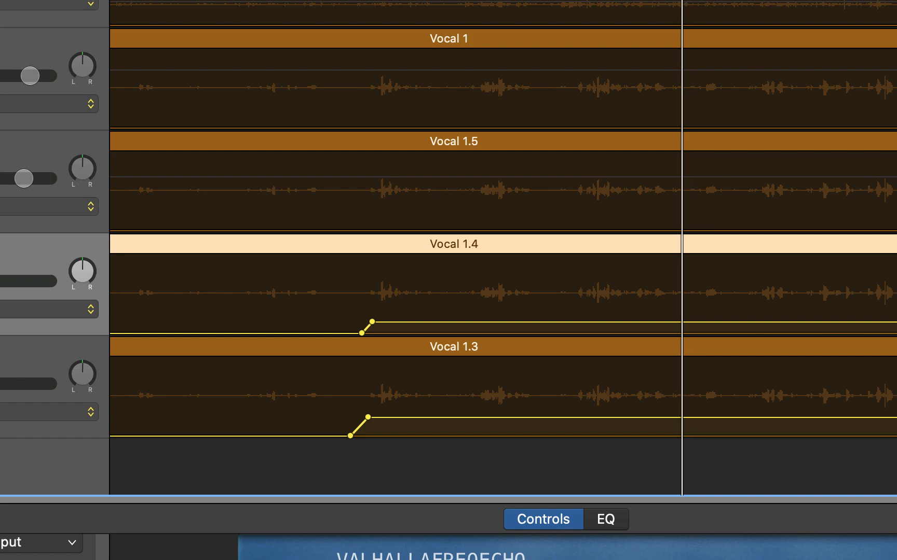
Add a pair of volume points just after bar 50 on both the 1/8 Del and Slap Del tracks
scroll(686, 249, "right", 5)
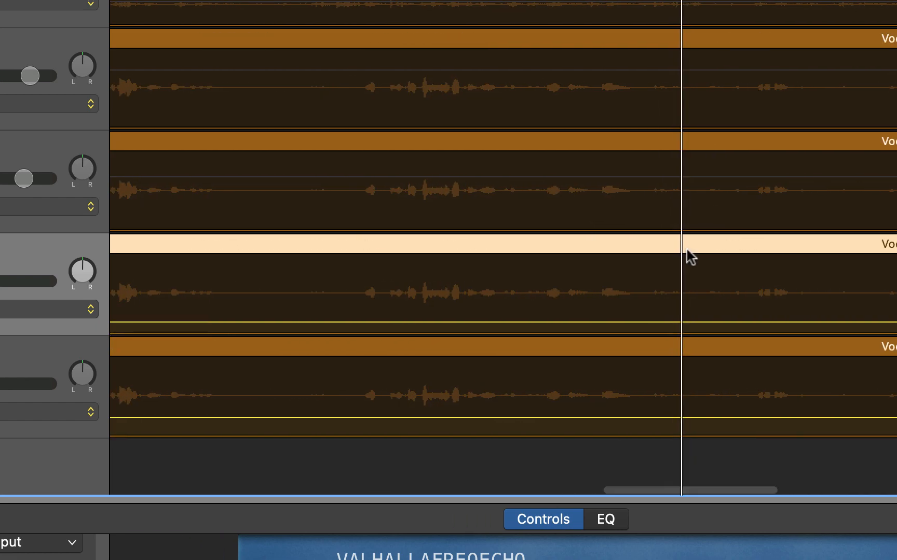
left_click(704, 322)
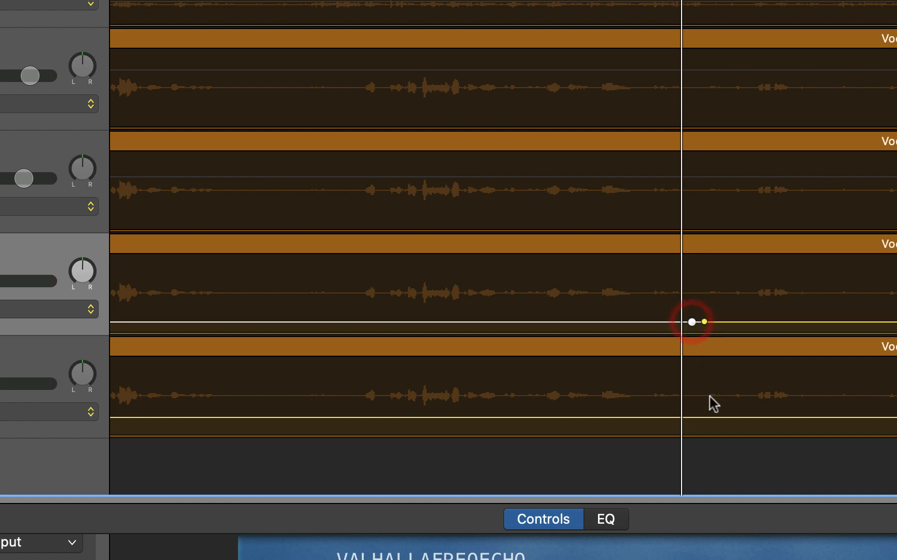
left_click(708, 417)
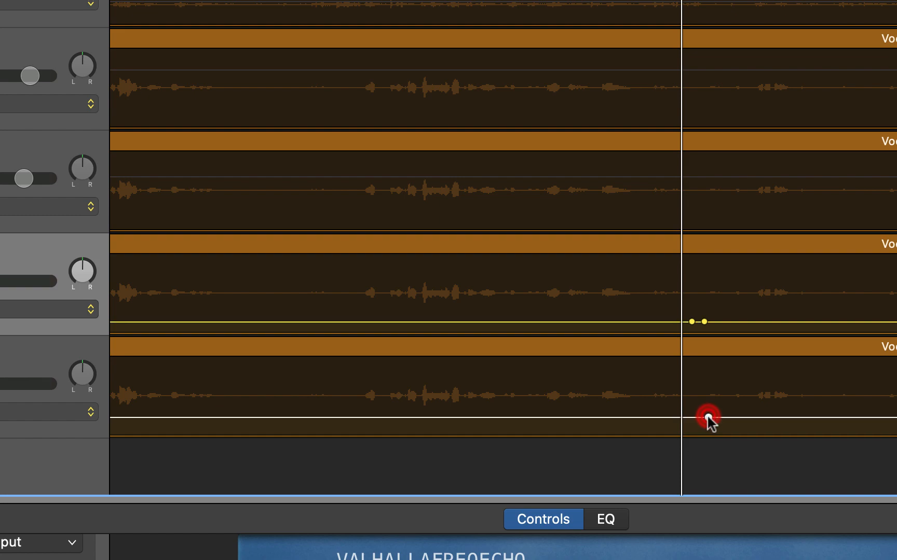
scroll(607, 262, "down", 5)
left_click(608, 262)
Lower the 1/8 Del volume slightly between the points at about bar 38 and bar 50
scroll(607, 262, "up", 5)
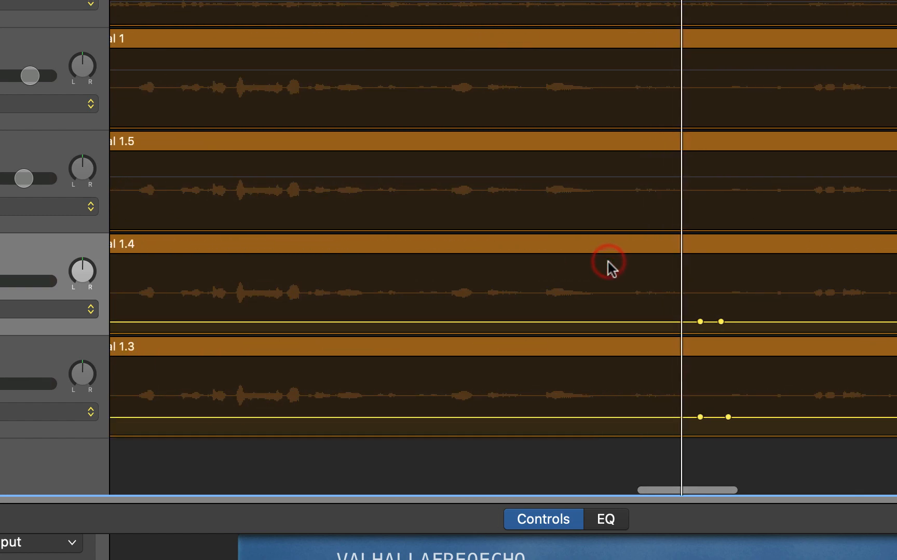
scroll(607, 262, "up", 1)
left_click(701, 321)
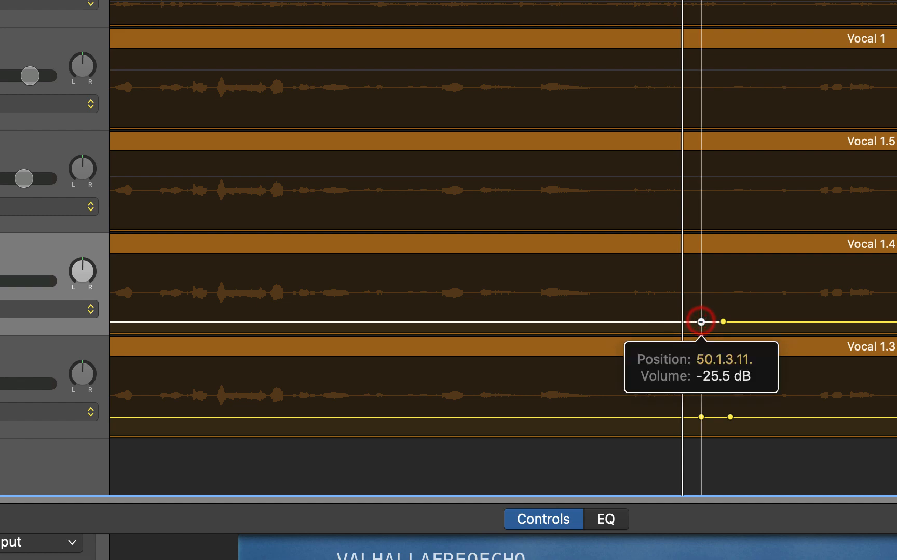
left_click_drag(700, 322, 701, 324)
scroll(579, 294, "left", 10)
scroll(577, 289, "left", 10)
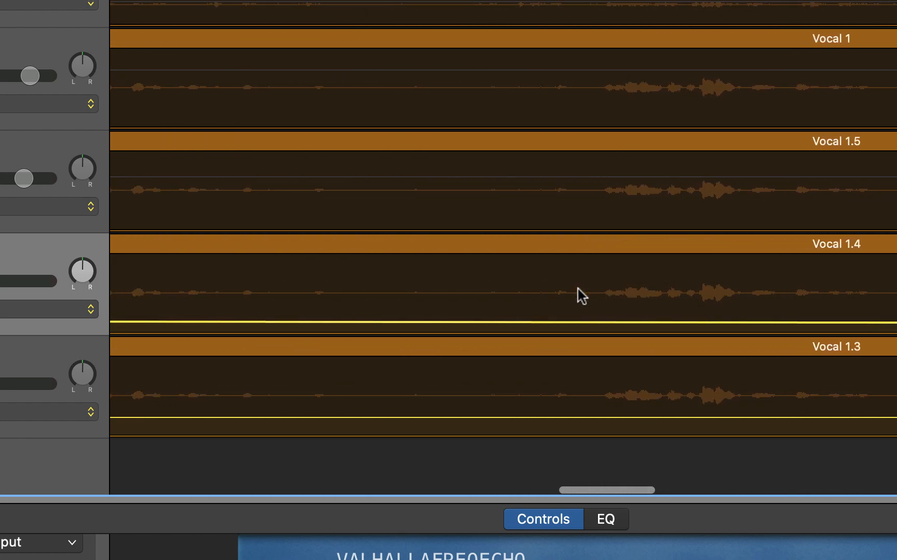
scroll(577, 290, "down", 5)
left_click_drag(782, 320, 782, 323)
Lower the Slap Del volume points at about bar 38 and bar 50, leaving the level after bar 50 higher
scroll(768, 351, "right", 3)
scroll(768, 350, "right", 2)
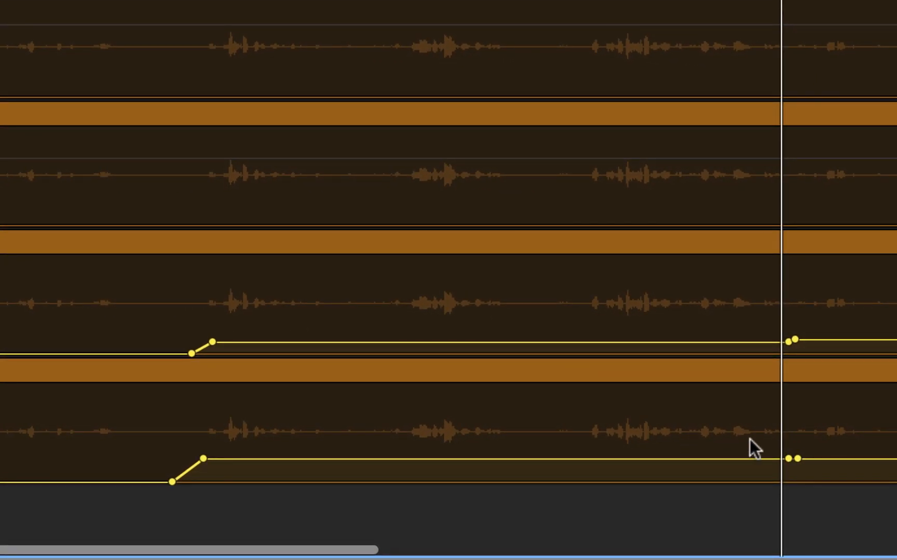
scroll(749, 439, "up", 3)
left_click(789, 460)
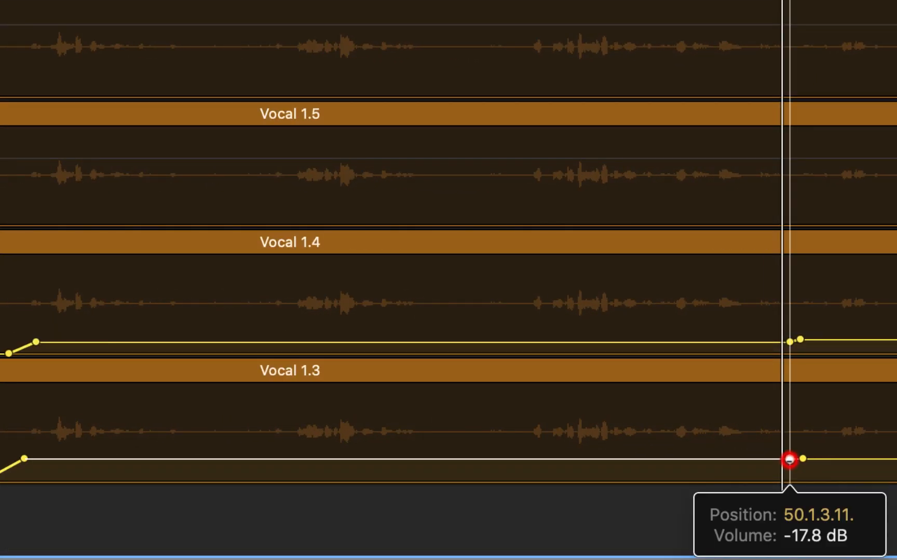
left_click(789, 459)
left_click_drag(789, 459, 789, 463)
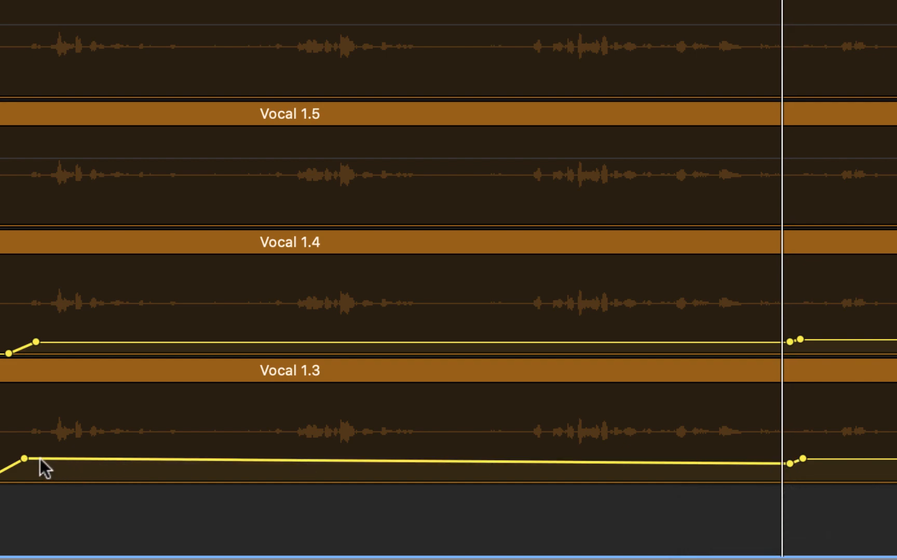
left_click_drag(23, 459, 24, 469)
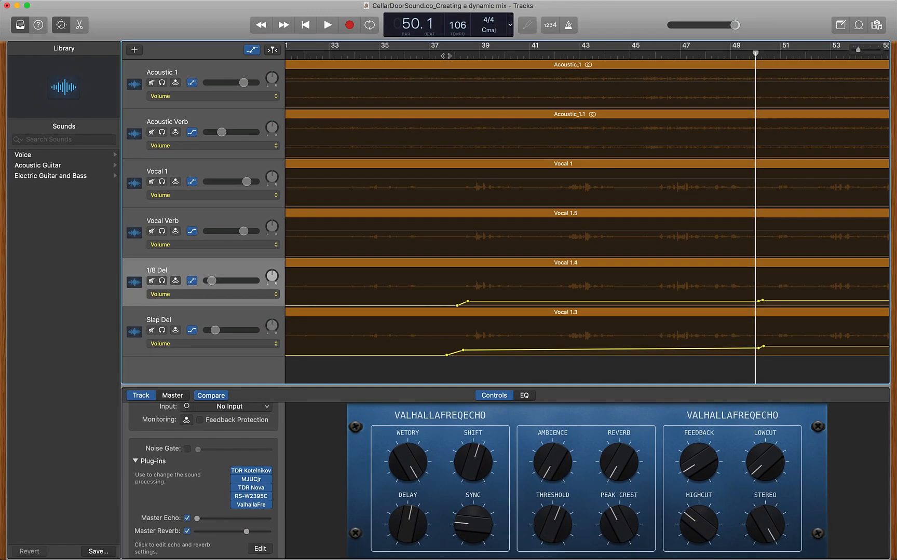
Audition the mix with the lowered delays from about bar 37 to bar 43
left_click(445, 55)
key("space")
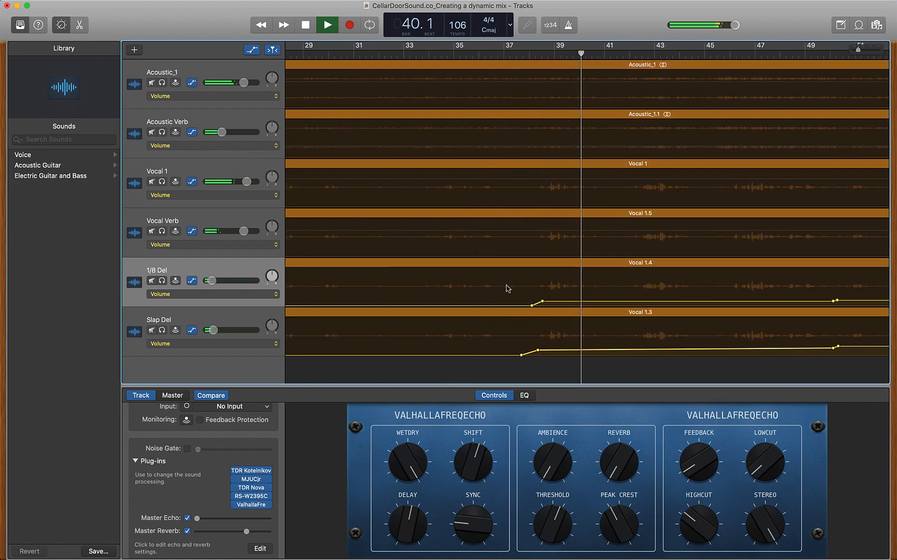
scroll(507, 288, "down", 5)
scroll(507, 289, "up", 3)
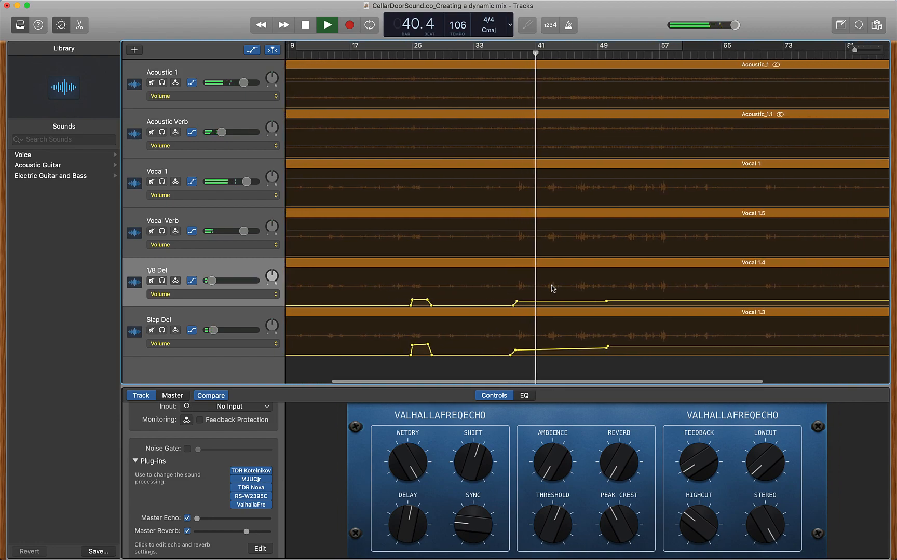
scroll(580, 287, "left", 2)
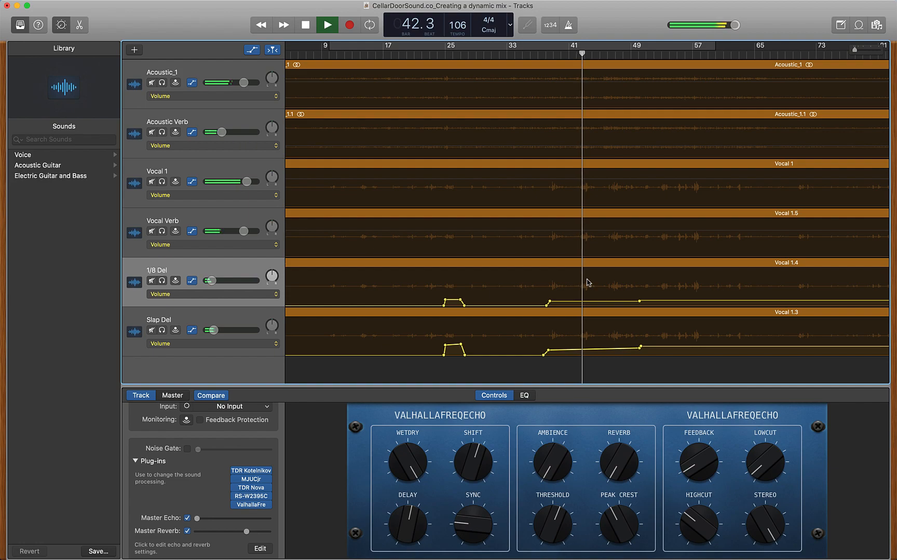
key("space")
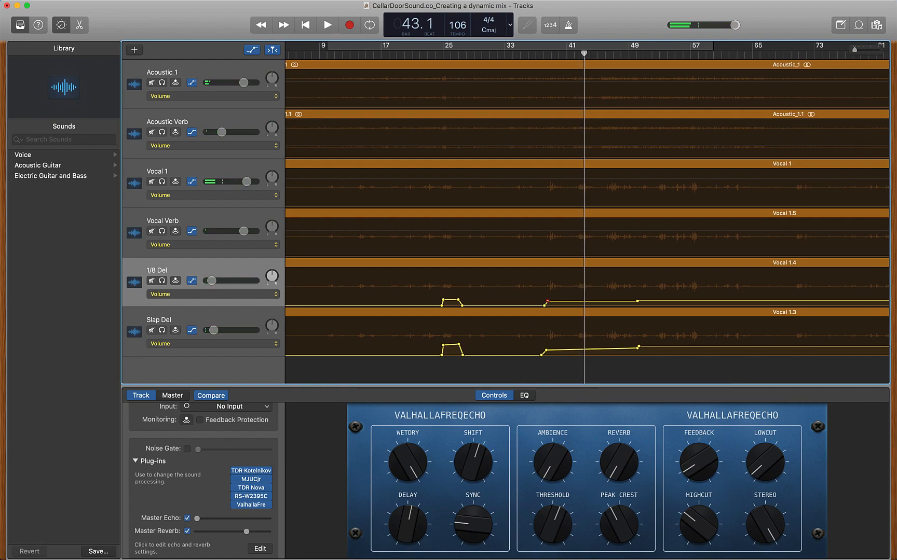
Lower the 1/8 Del volume point near bar 38 to about -34.0 dB and level the first point at bar 50 with it
left_click_drag(548, 304, 547, 301)
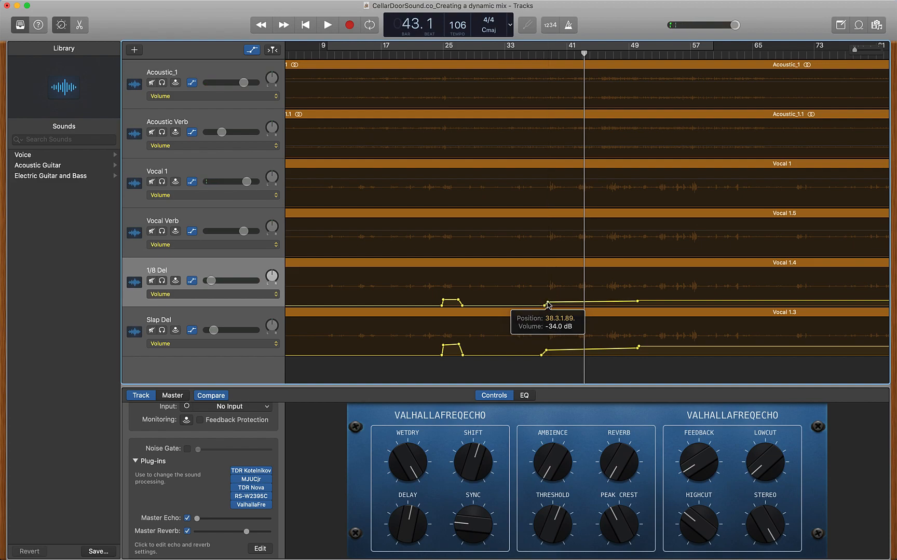
key("super+Right")
key("super+Right")
scroll(639, 300, "right", 3)
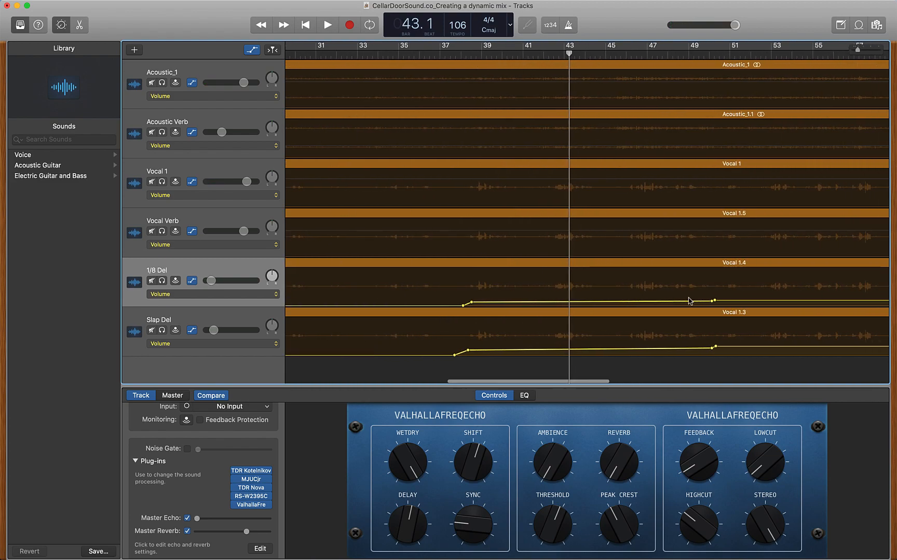
left_click(711, 301)
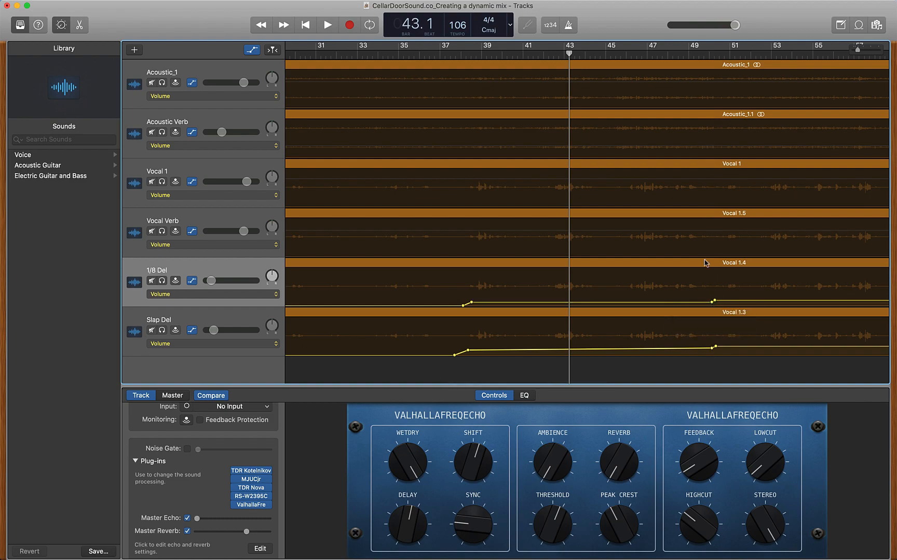
Audition the section change from bar 50 through about bar 58
scroll(454, 134, "right", 5)
left_click(528, 55)
key("space")
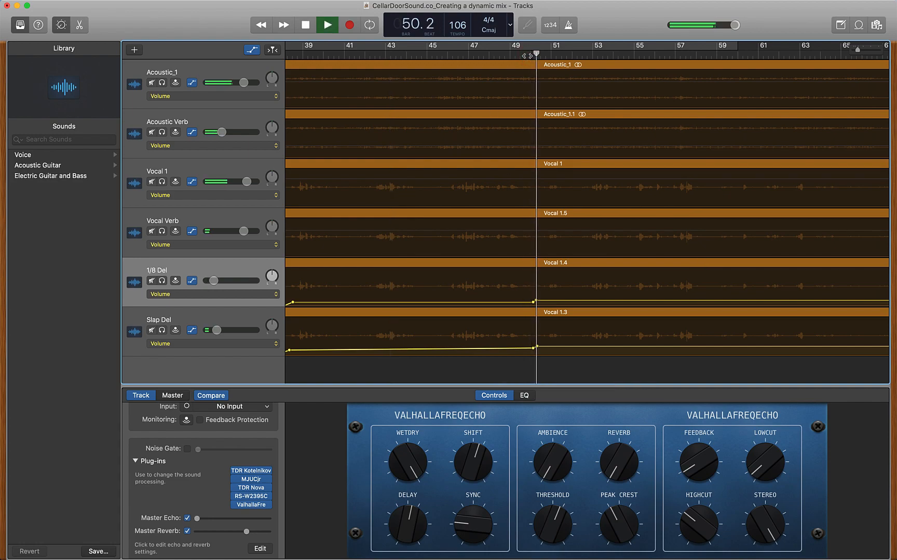
scroll(553, 284, "right", 5)
scroll(555, 283, "right", 5)
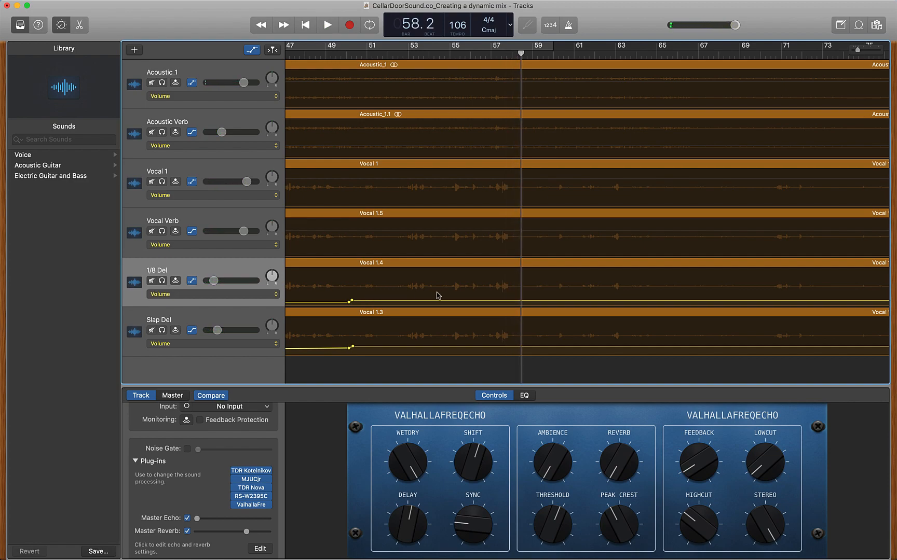
Add four volume points around the bar 57 vocal phrase on 1/8 Del and raise the inner two slightly
left_click_drag(505, 59, 493, 59)
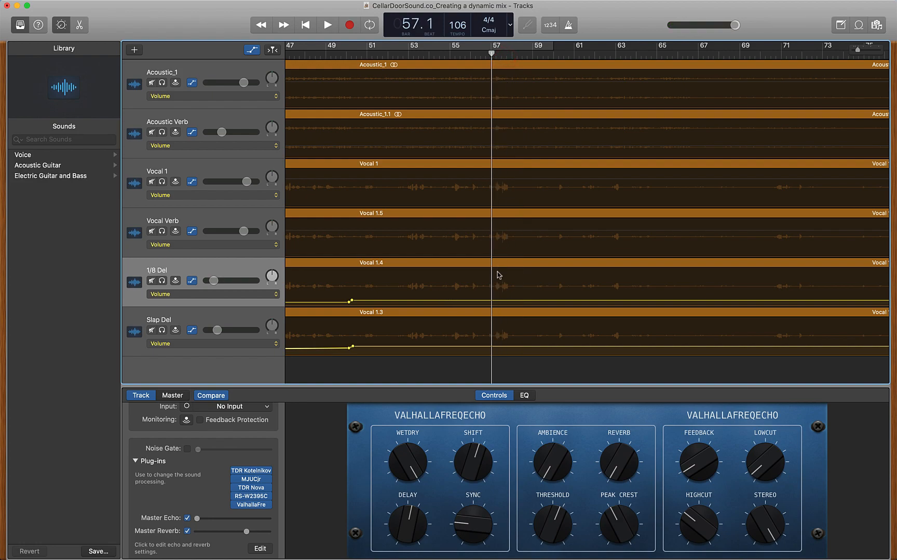
scroll(497, 275, "up", 5)
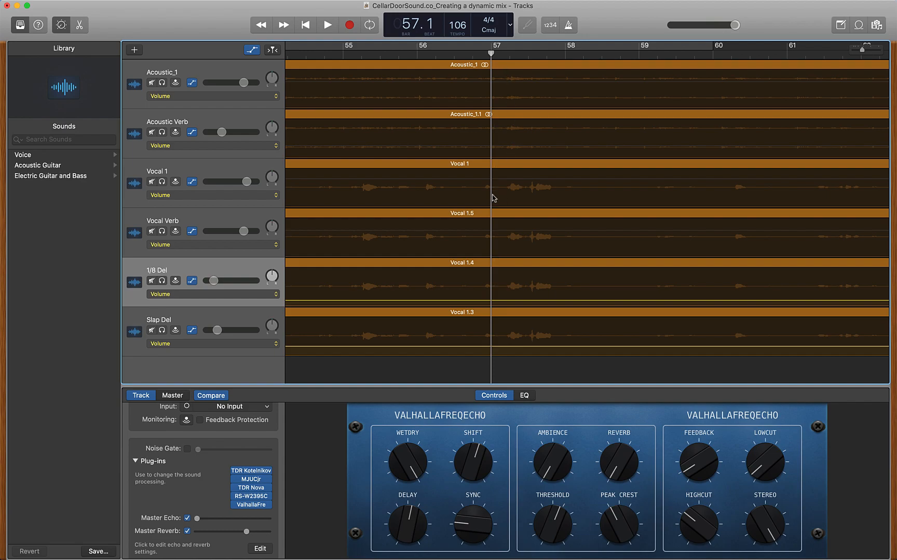
key("space")
key("space")
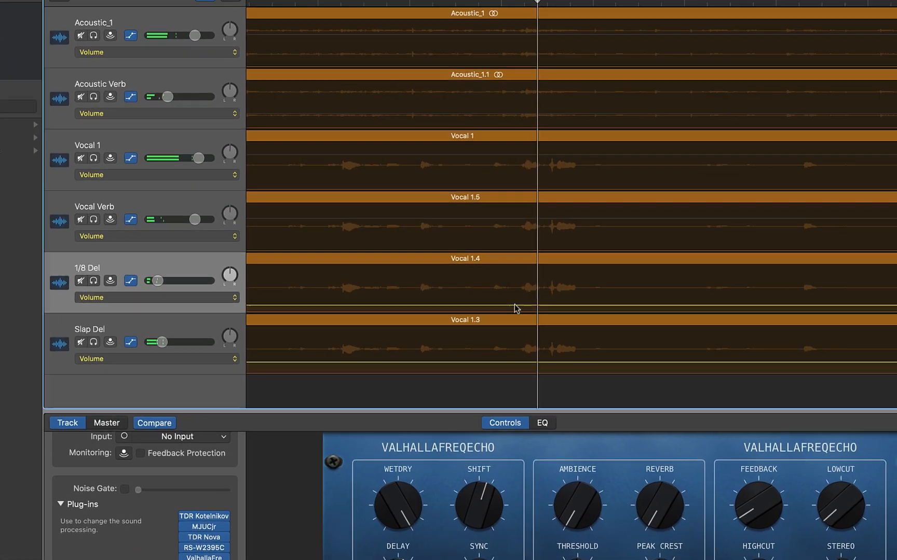
left_click(503, 300)
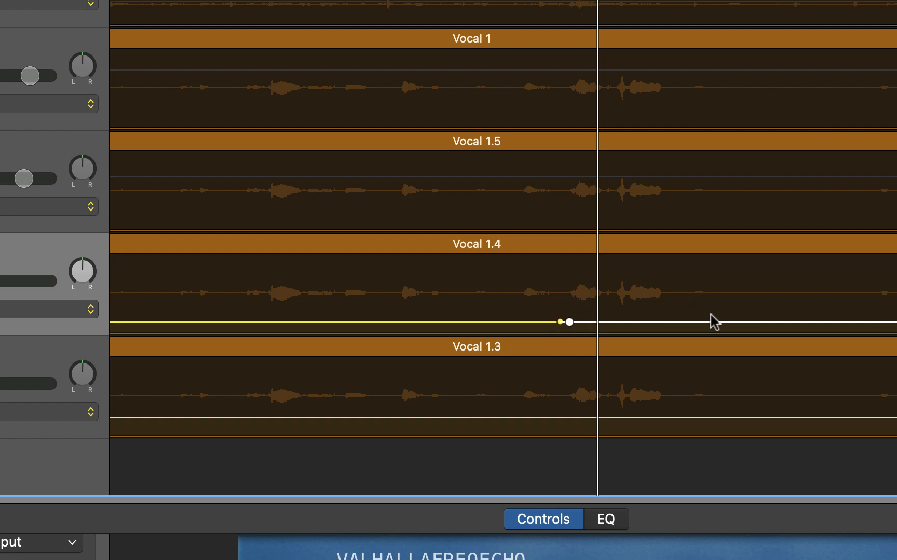
left_click(689, 322)
left_click_drag(570, 322, 569, 318)
left_click_drag(679, 322, 678, 319)
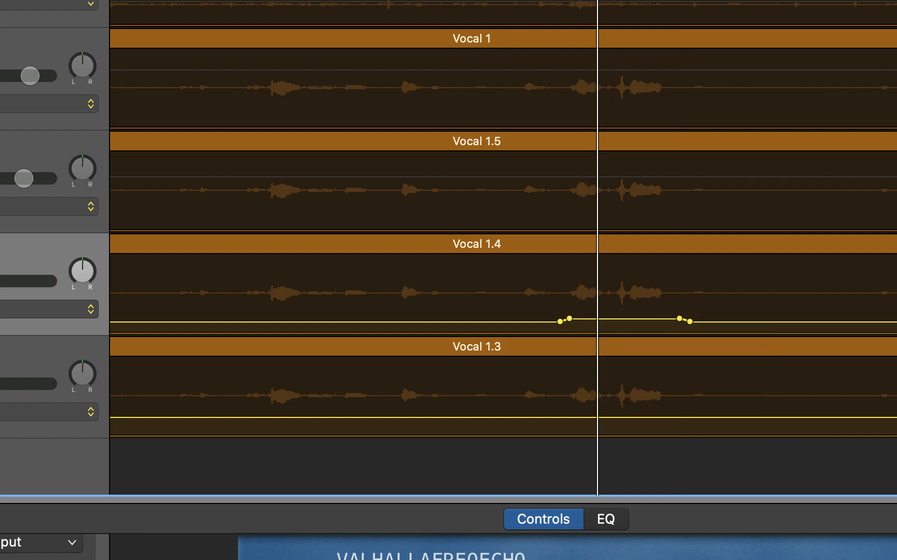
Audition the bar 57 phrase with the raised 1/8 delay
key("comma")
key("comma")
key("comma")
key("comma")
key("comma")
key("comma")
key("comma")
key("comma")
key("comma")
key("comma")
key("space")
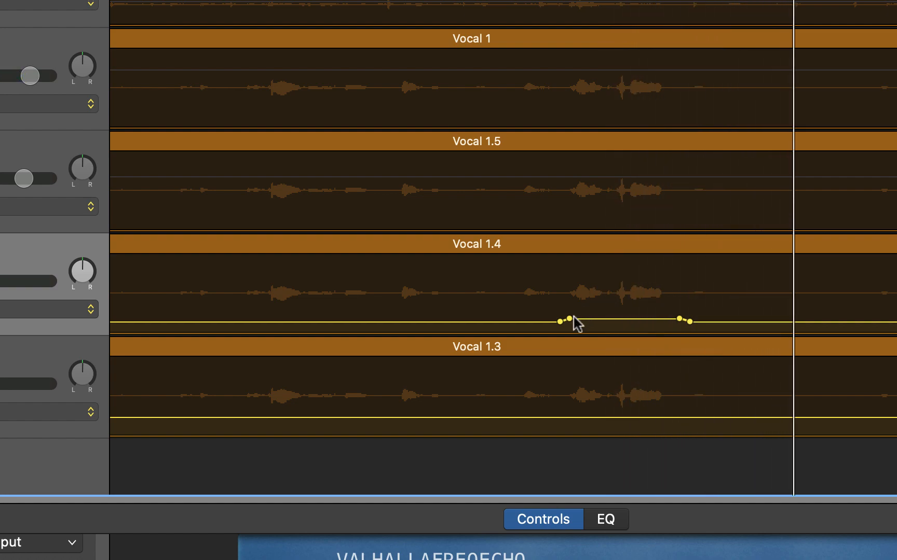
Add four volume points around the bar 57 phrase on Slap Del and raise the inner two
left_click(556, 417)
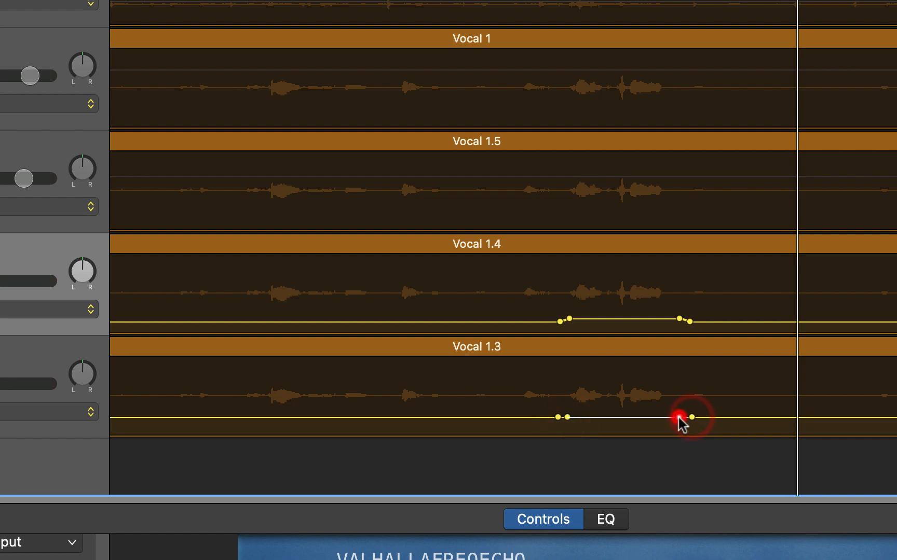
left_click_drag(567, 417, 567, 410)
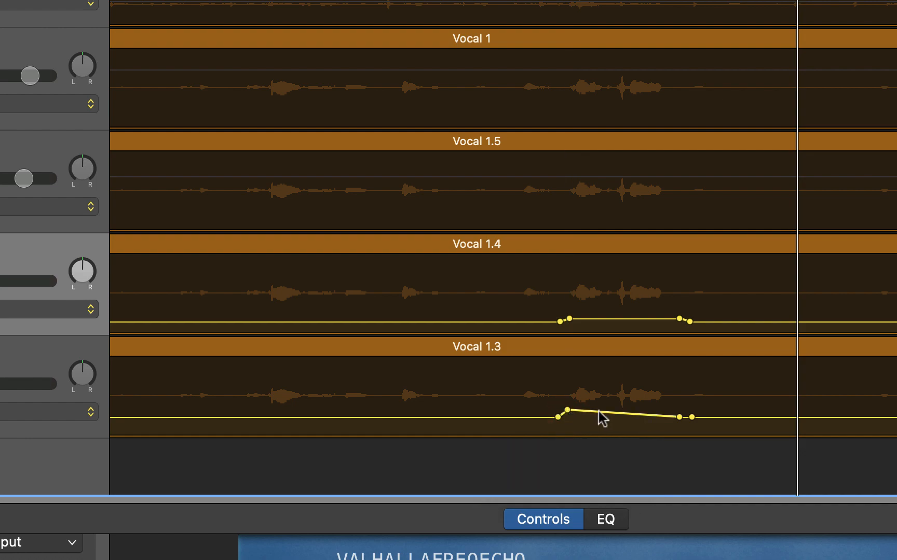
left_click(679, 417)
left_click_drag(680, 413, 680, 409)
Audition the bar 57 phrase and bring its two inner Slap Del volume points down to about -14.1 dB
left_click(498, 1)
key("space")
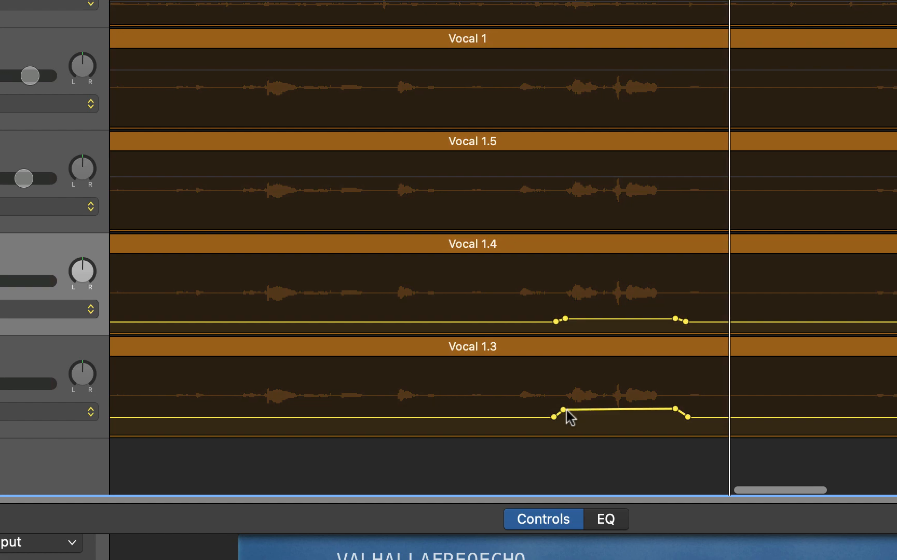
left_click(563, 410)
left_click_drag(563, 410, 563, 413)
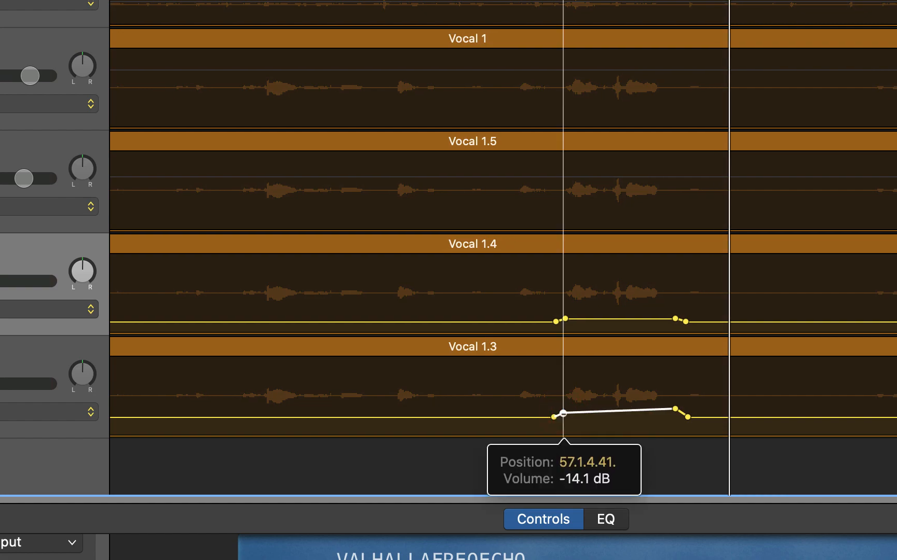
left_click(675, 408)
left_click_drag(676, 408, 676, 413)
Audition the mix from ahead of the bar 57 phrase through bar 62 to check the delay automation
scroll(627, 145, "down", 6)
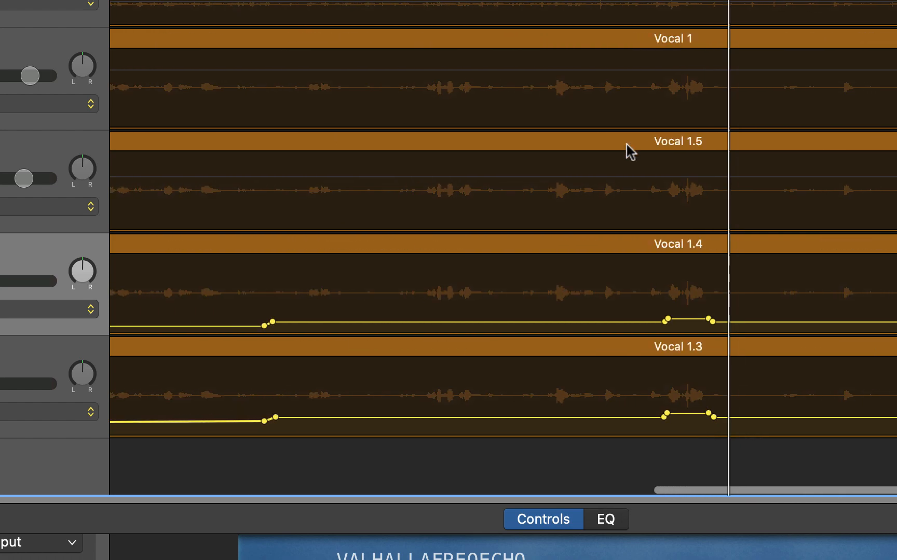
left_click(579, 1)
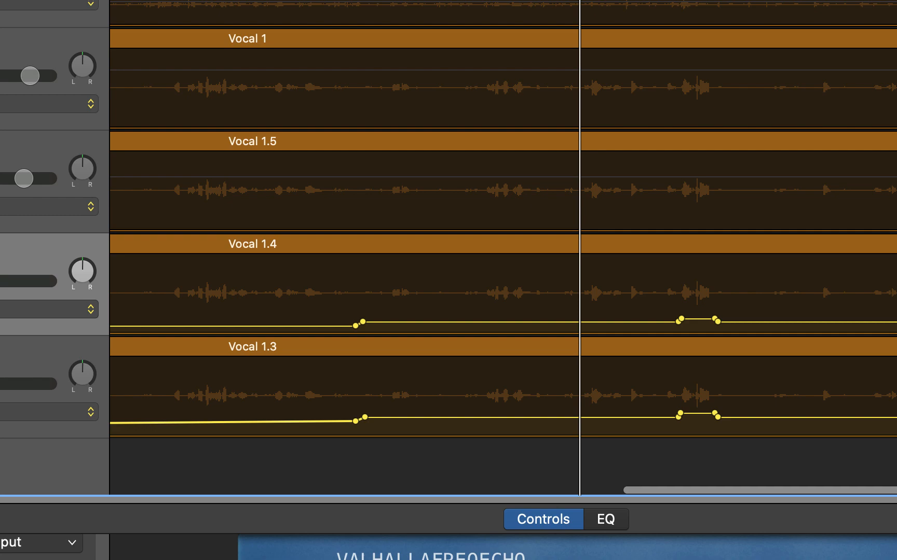
key("space")
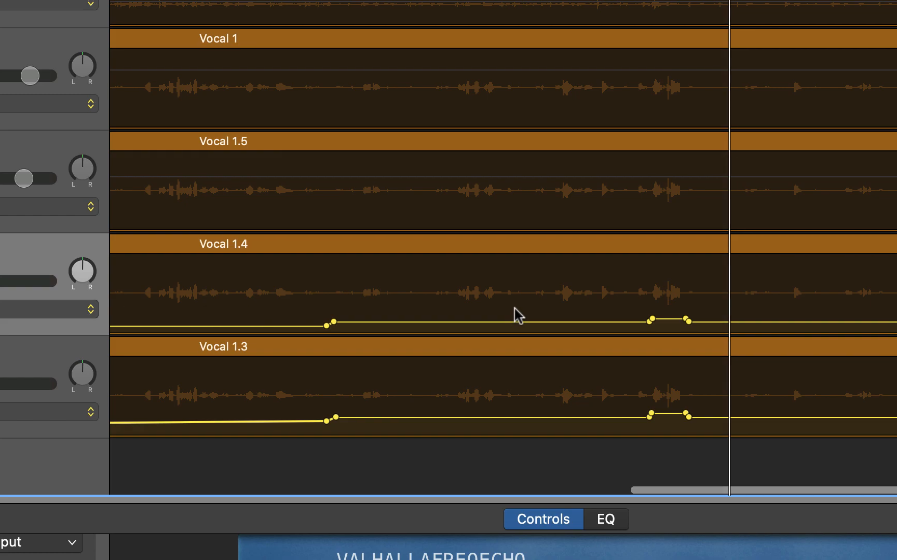
scroll(514, 308, "right", 8)
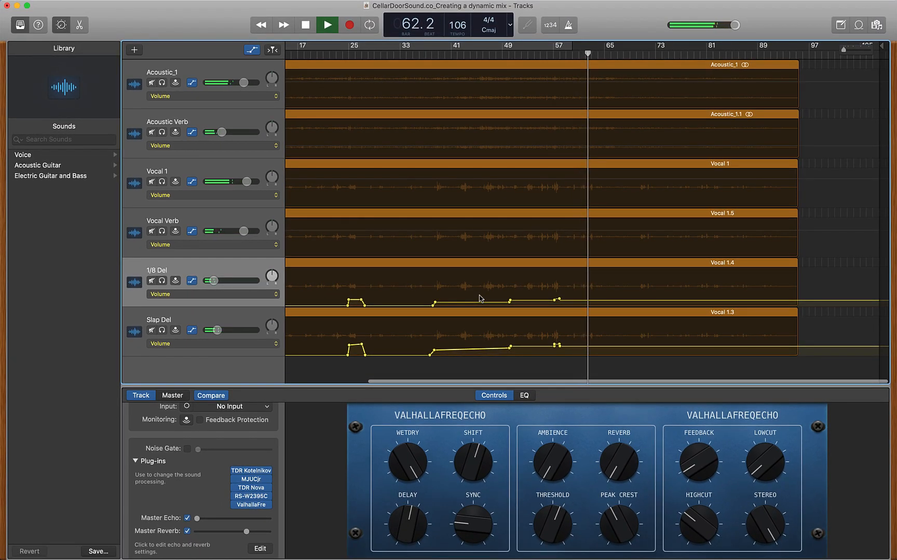
key("space")
Play the song from bar 20 to about bar 31 to hear the delay rise around bar 25
scroll(440, 244, "left", 5)
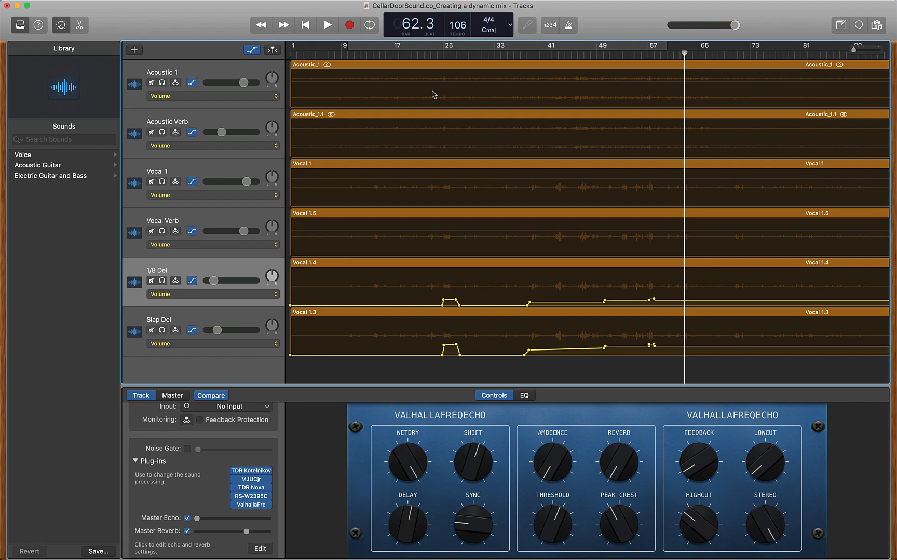
left_click_drag(430, 55, 417, 55)
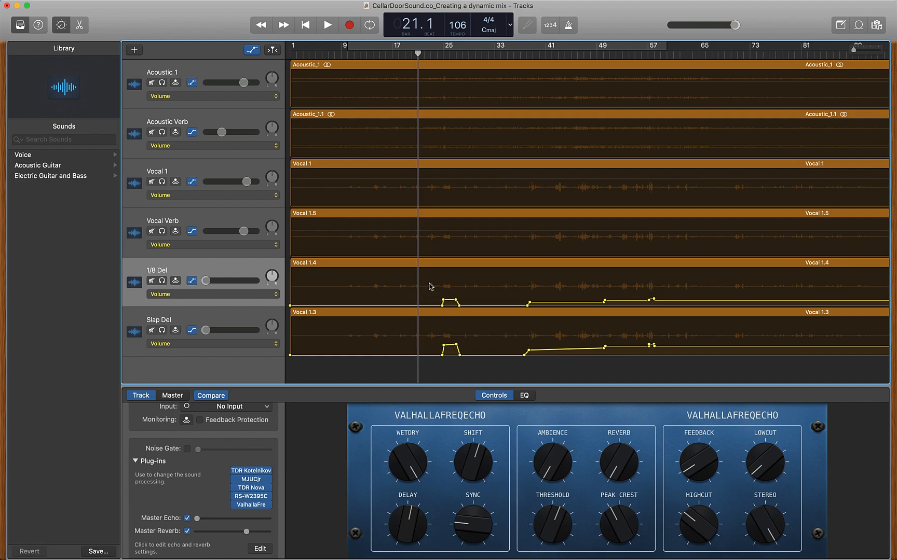
left_click_drag(416, 56, 410, 55)
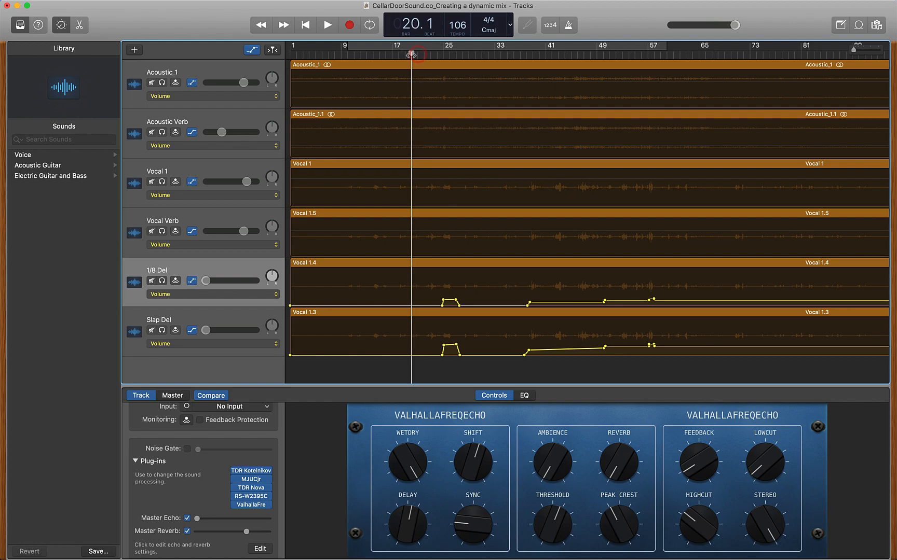
key("space")
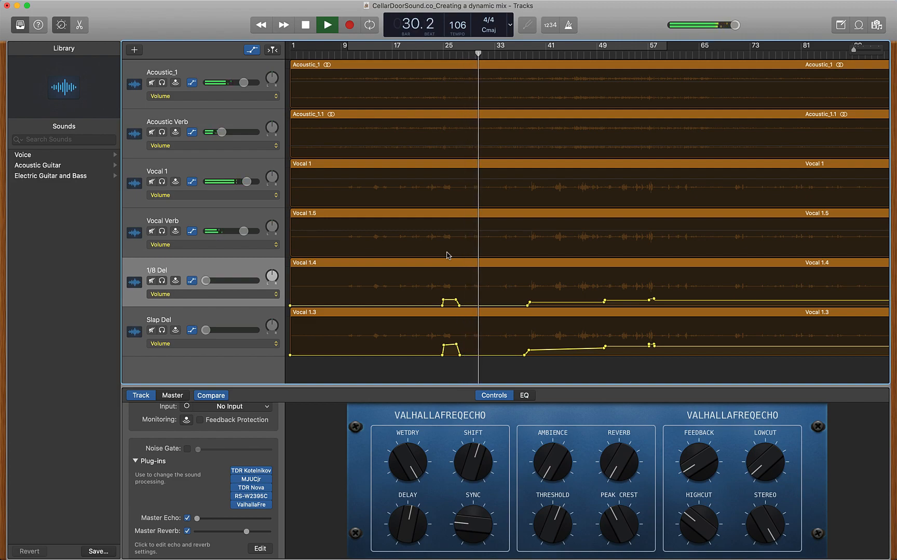
key("space")
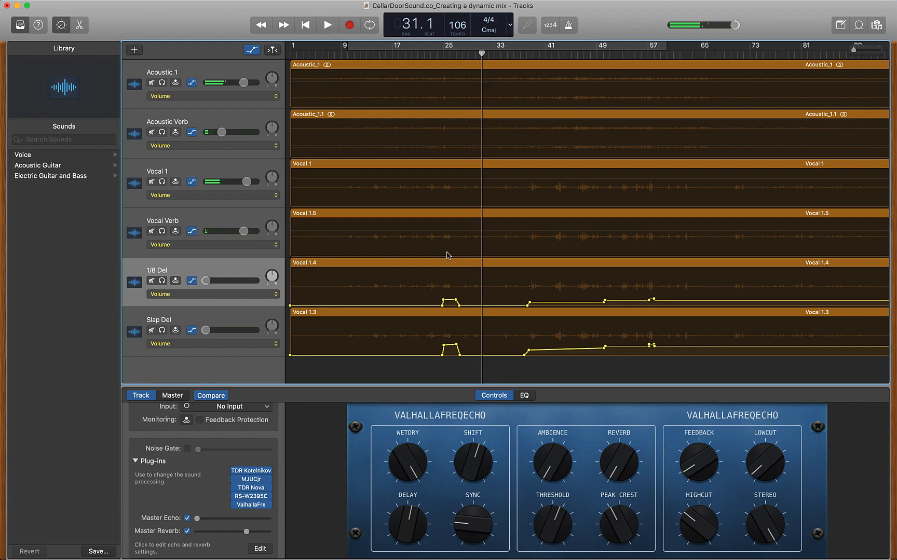
Play the song from bar 45 to about bar 61 to hear the delay changes at bars 49 and 57
scroll(610, 167, "right", 2)
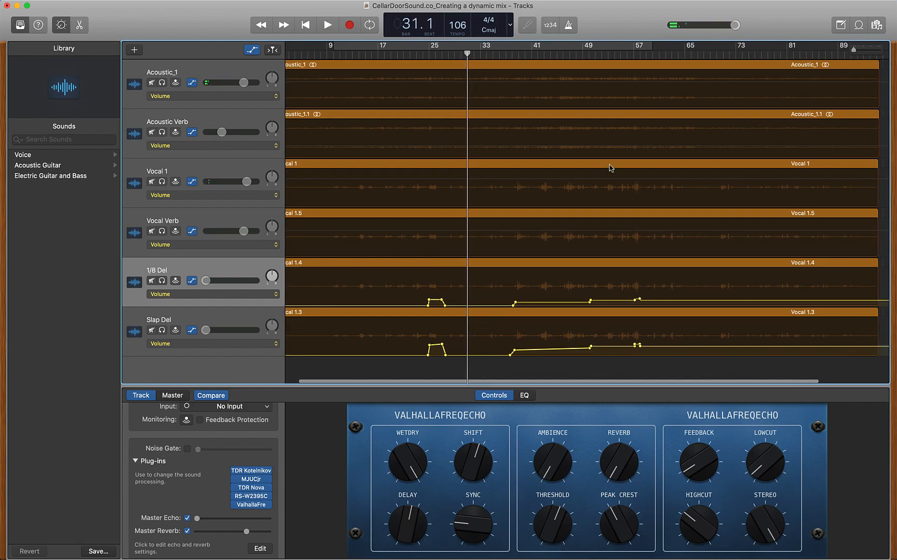
scroll(611, 168, "right", 4)
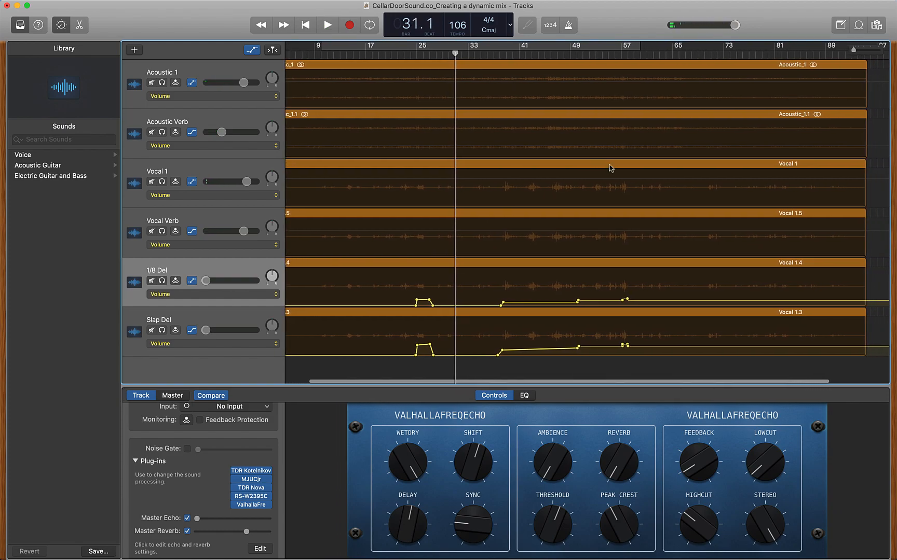
left_click(549, 60)
left_click(575, 61)
left_click_drag(574, 63, 539, 62)
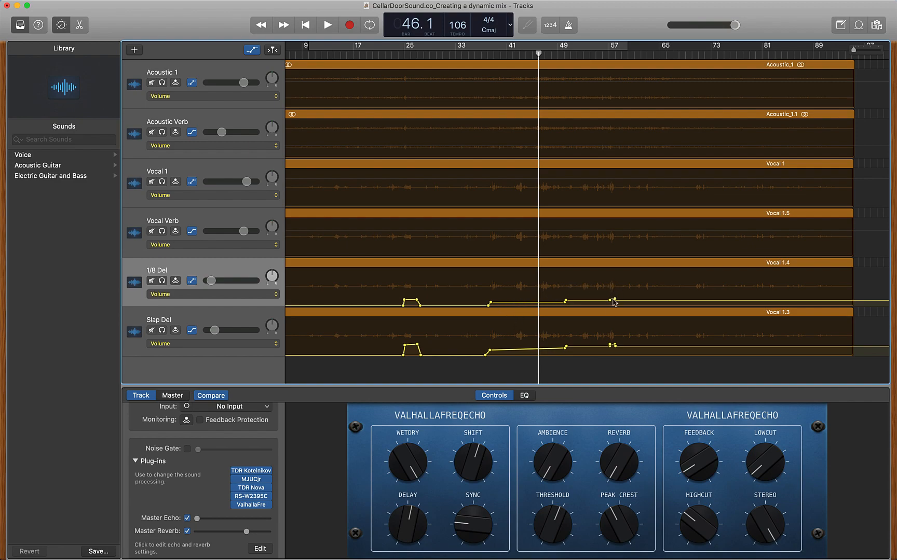
left_click_drag(539, 54, 532, 53)
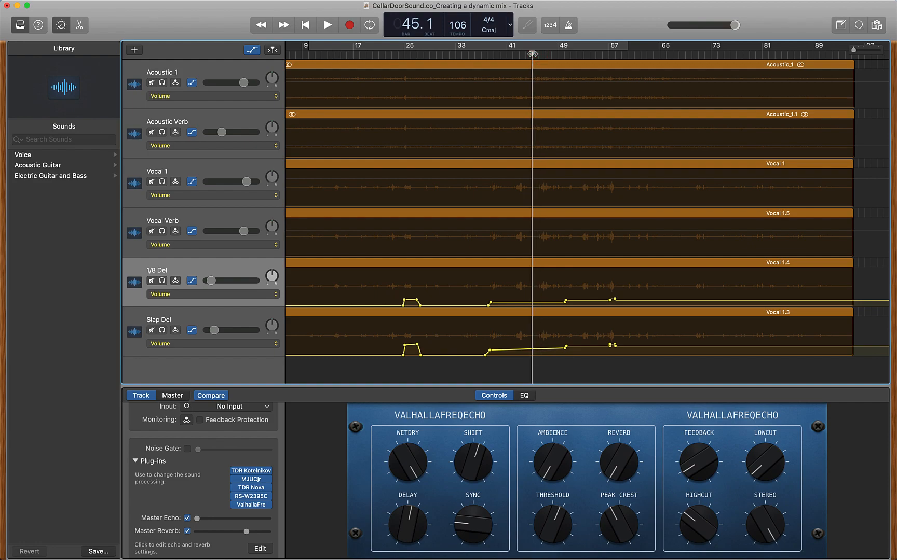
key("space")
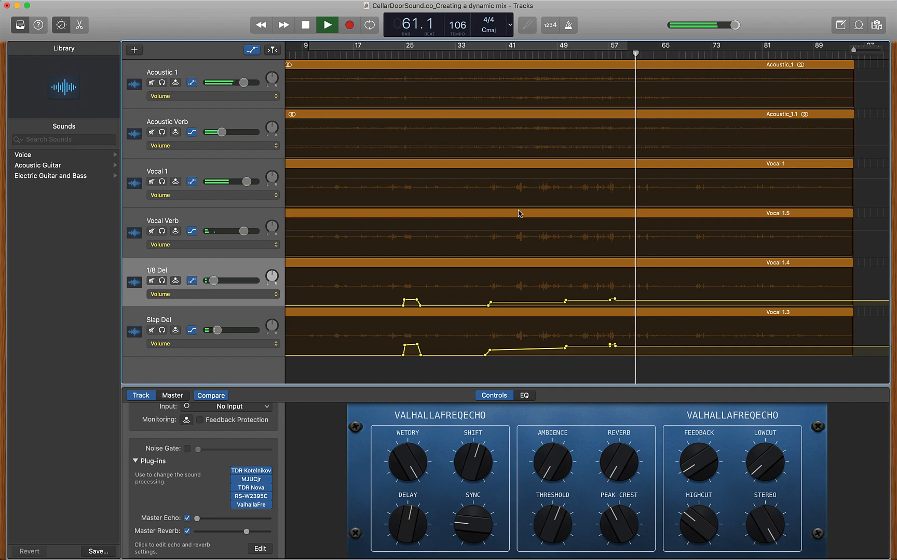
key("space")
Hide the volume automation on all tracks to compare the plain regions, and show it again
scroll(445, 224, "down", 2)
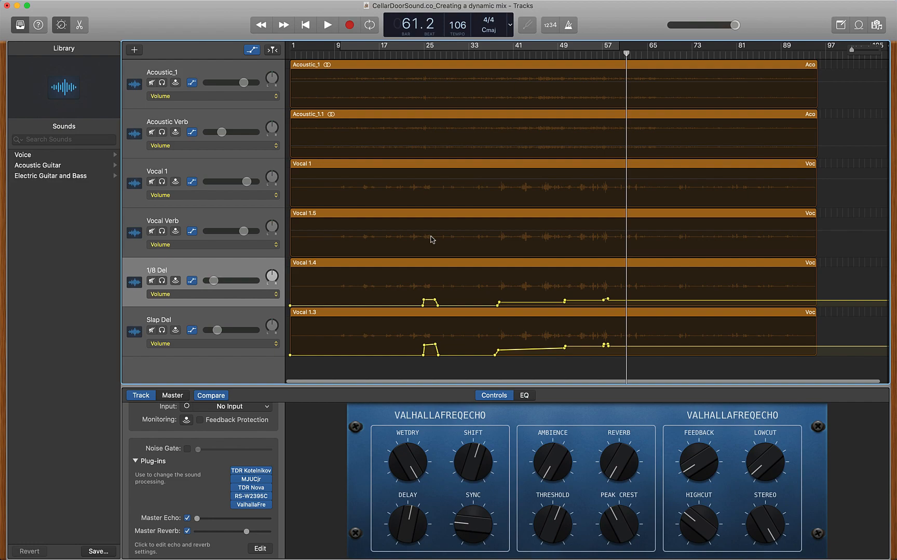
key("a")
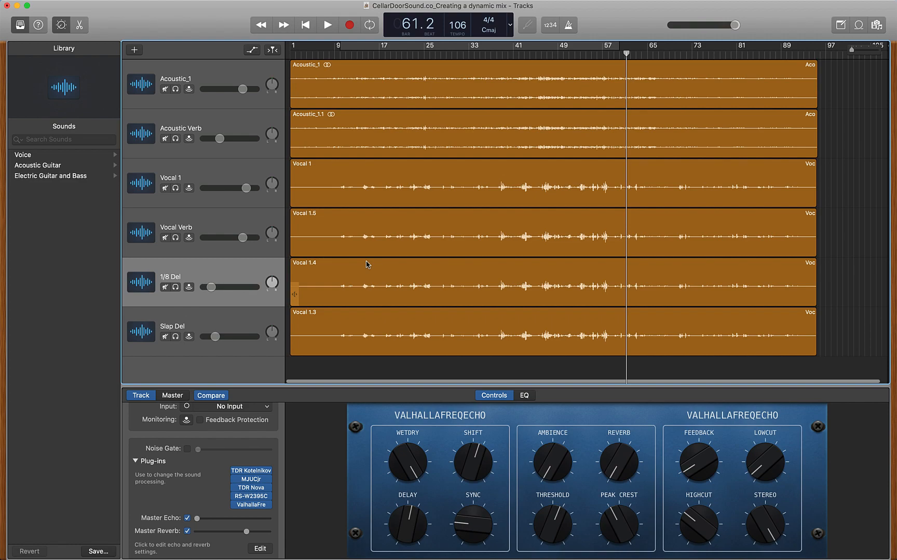
key("a")
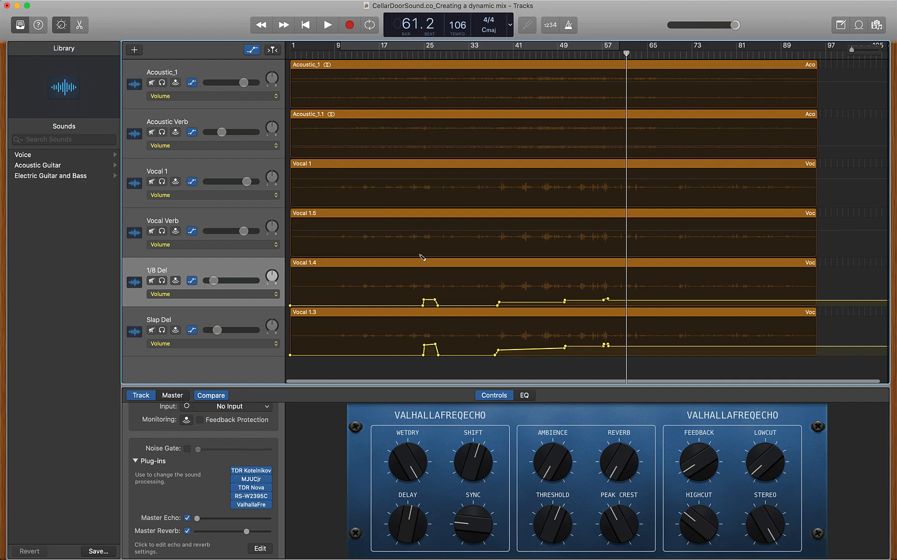
Switch to Chrome and view the cellardoorsound.co free presets sign-up page and the Vocal Presets Download page
key("super+Tab")
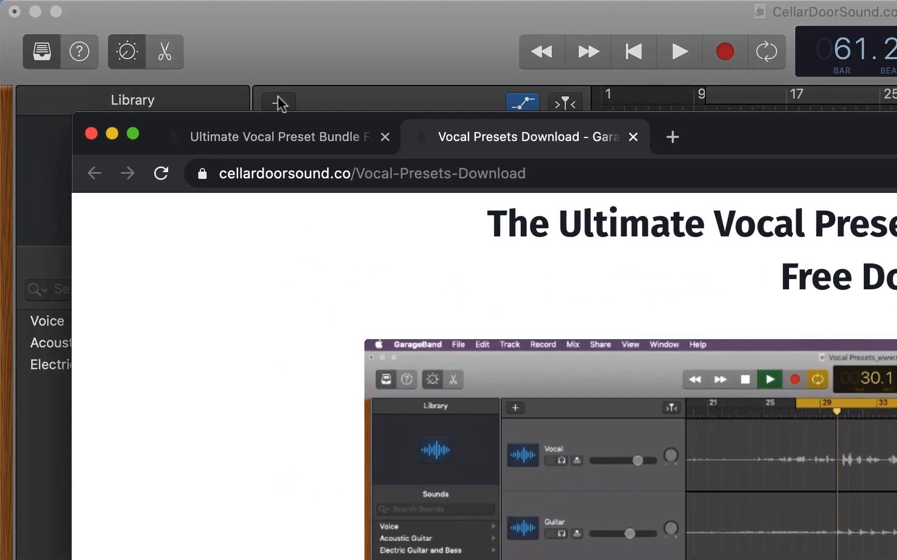
left_click(255, 117)
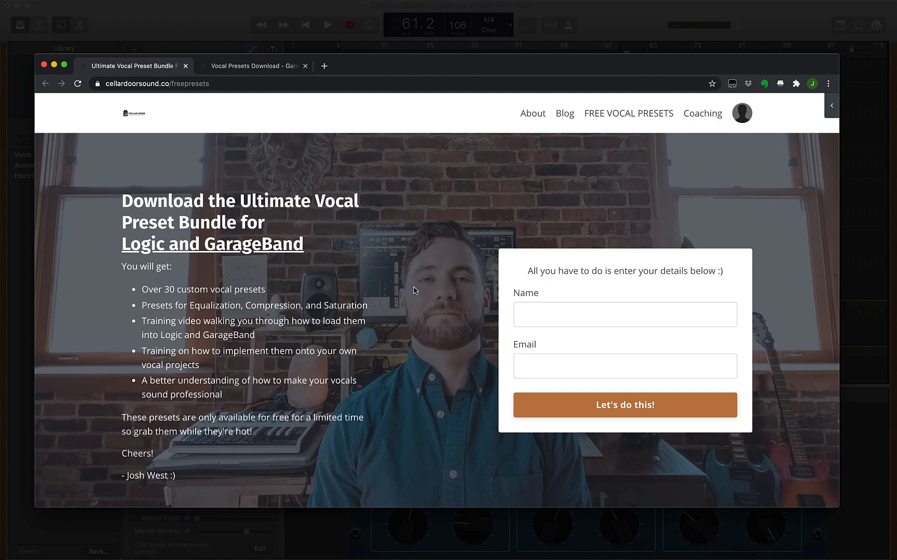
left_click(248, 71)
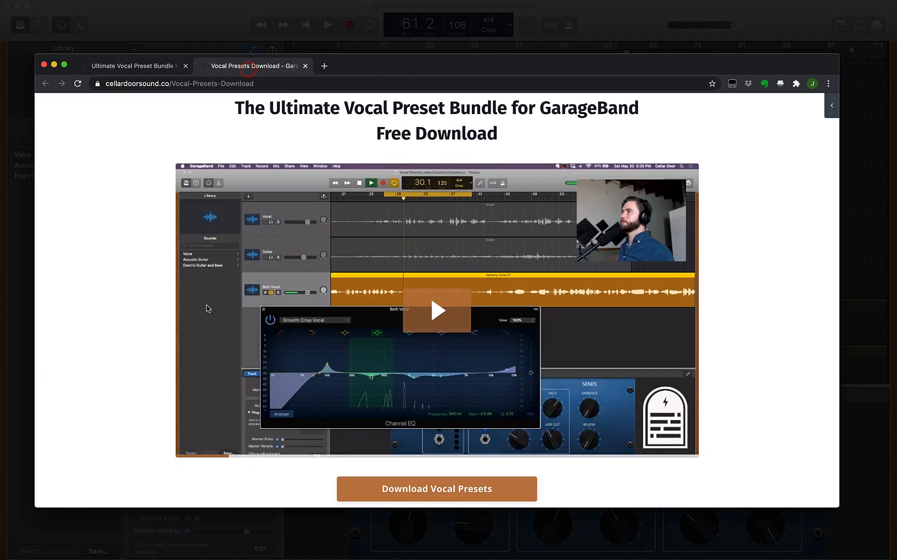